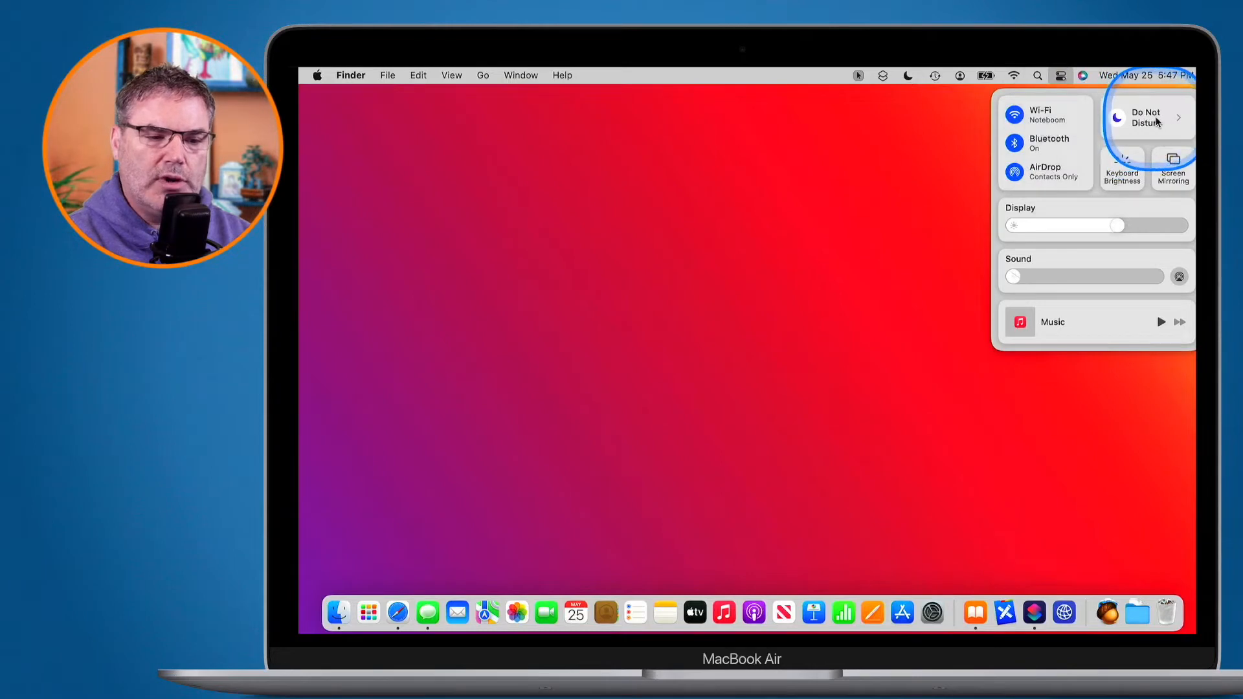
Review the available Focus modes in Control Center, including Work, Sleep, Schools, Leisure, Reading and Fitness
click(1157, 123)
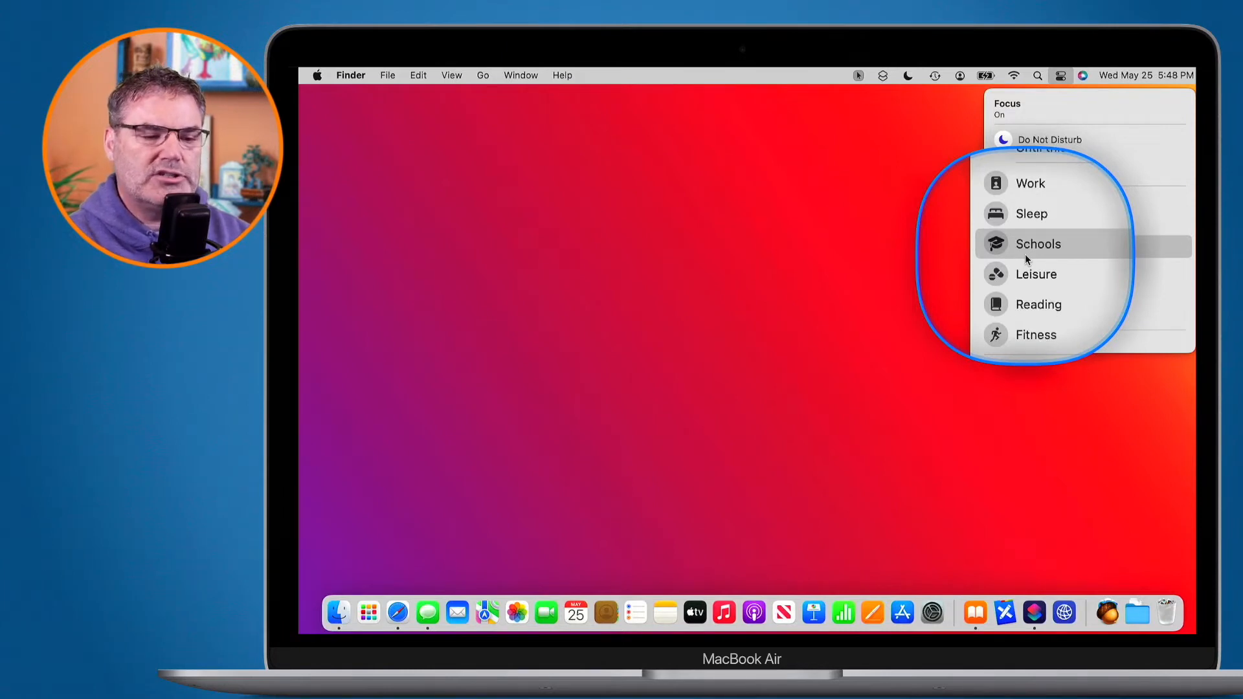
click(880, 267)
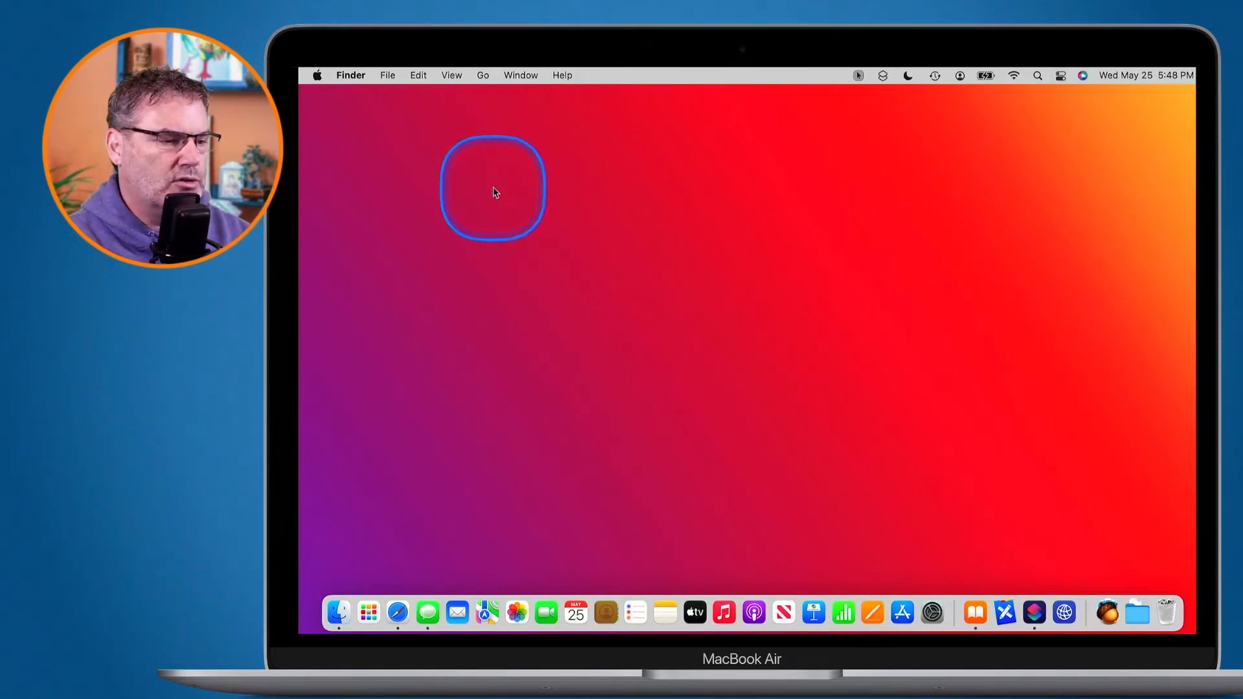
Open the Focus settings under Notifications & Focus in System Preferences and show the people and apps allowed for Reading
click(318, 75)
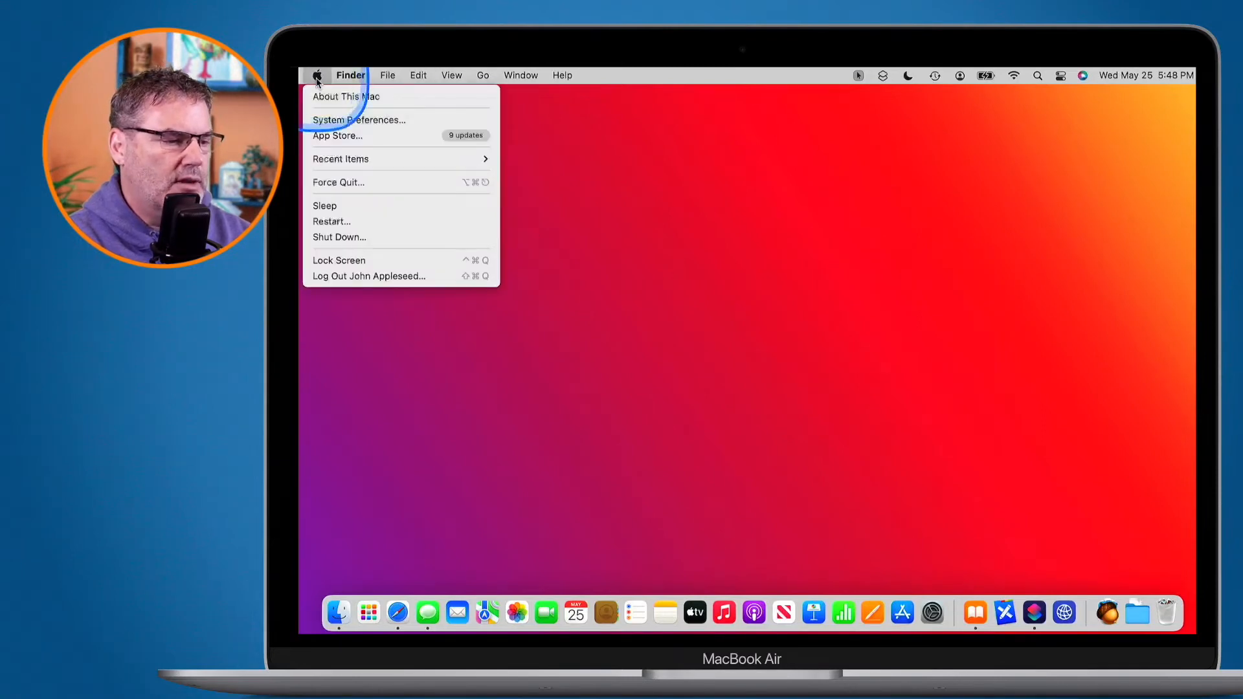
click(345, 122)
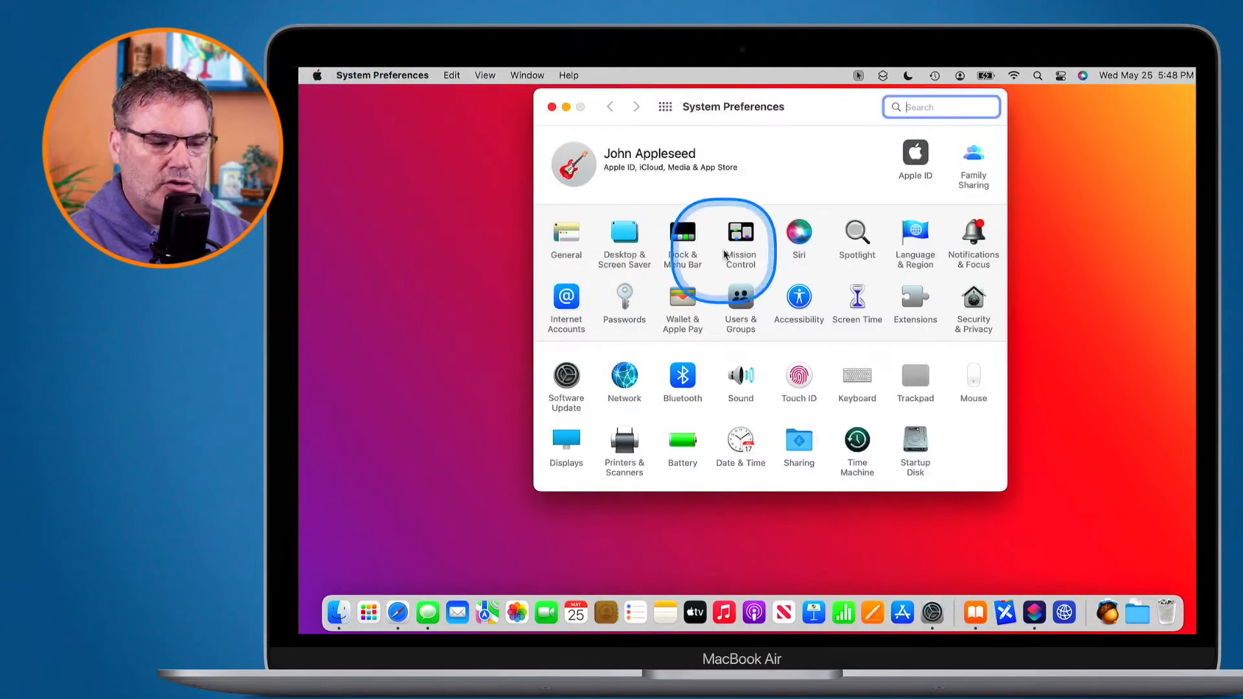
click(973, 241)
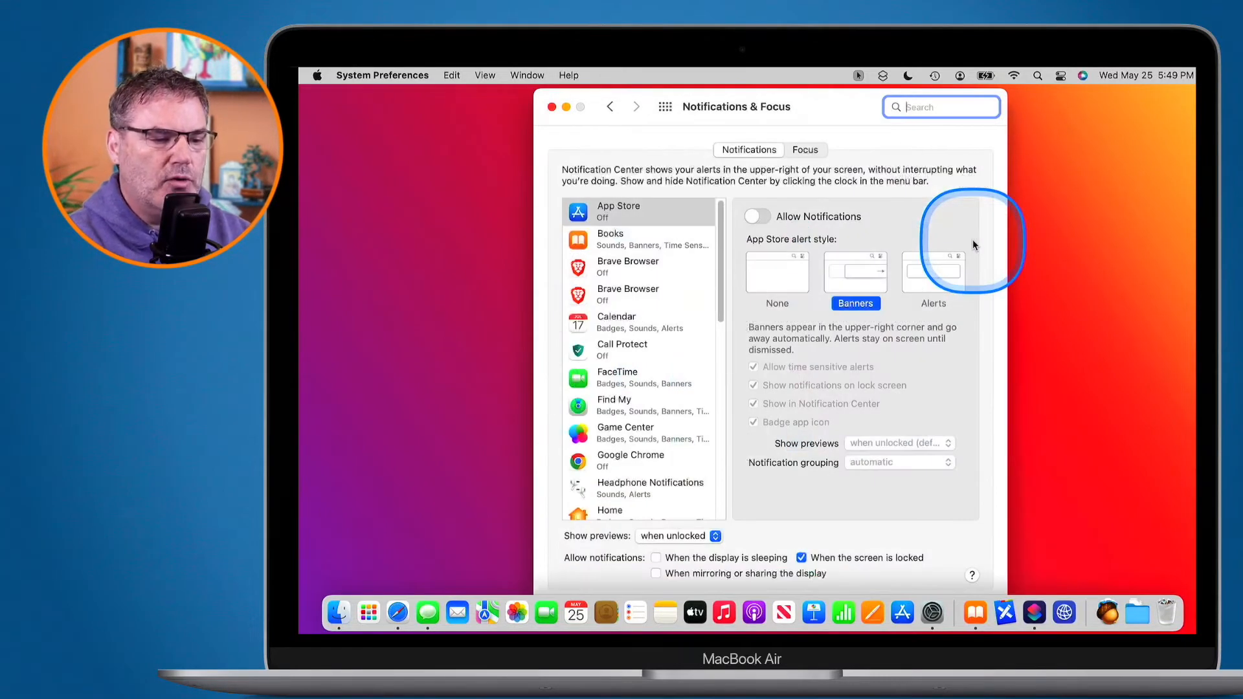
click(802, 152)
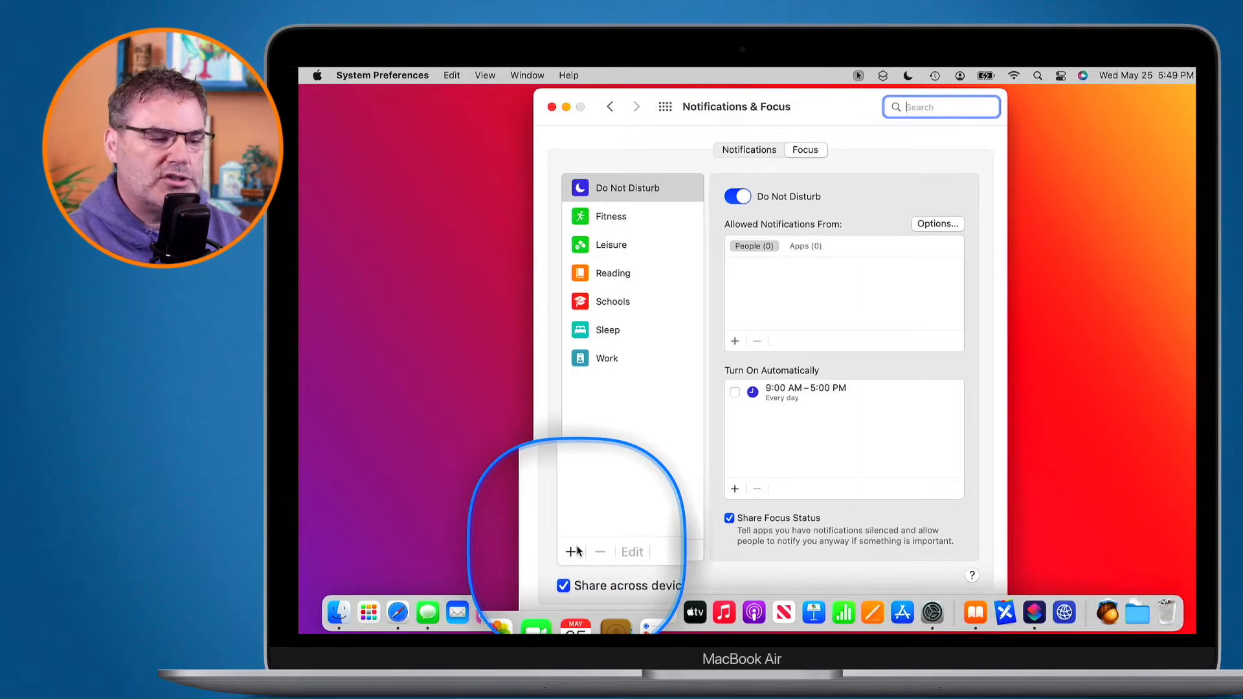
click(601, 274)
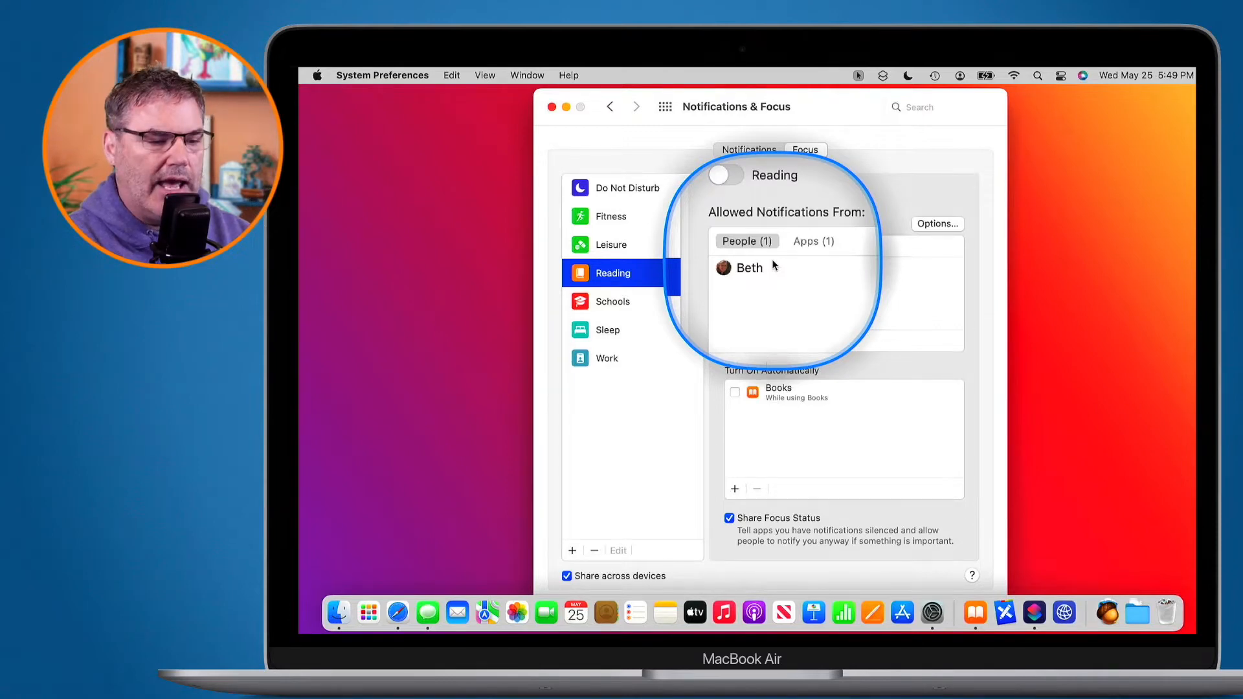
click(798, 246)
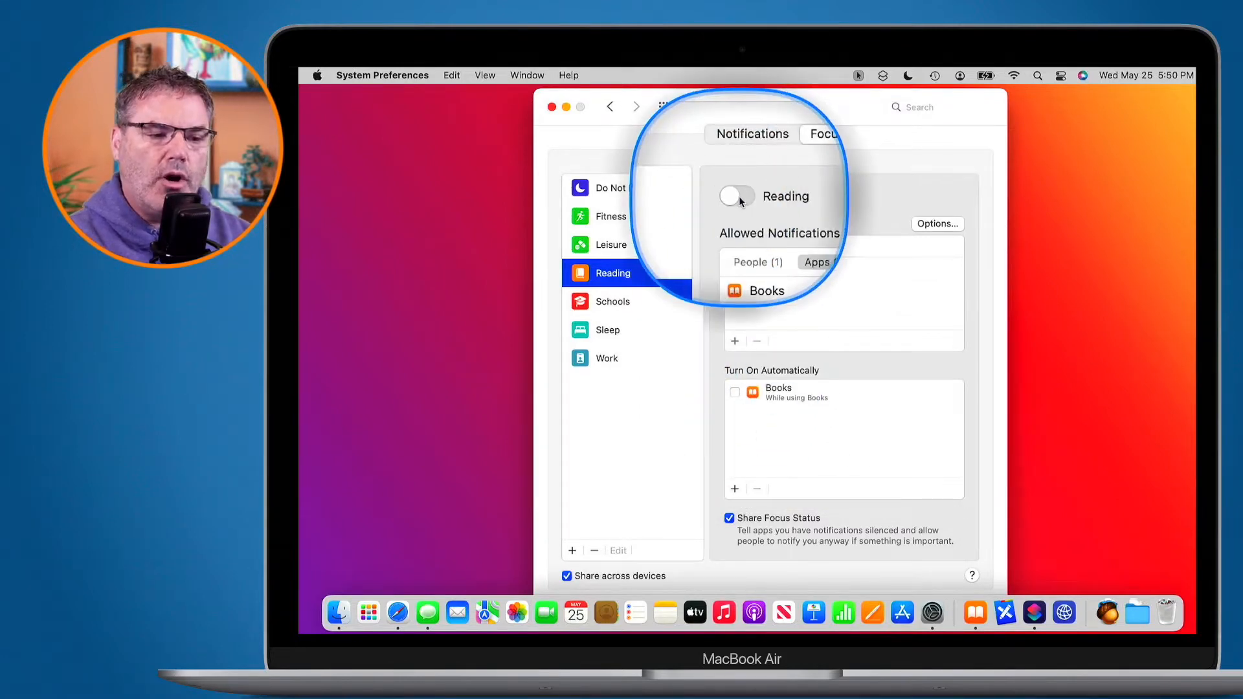
Turn on the Reading focus from Control Center, and check the active mode in its Focus list
click(1059, 76)
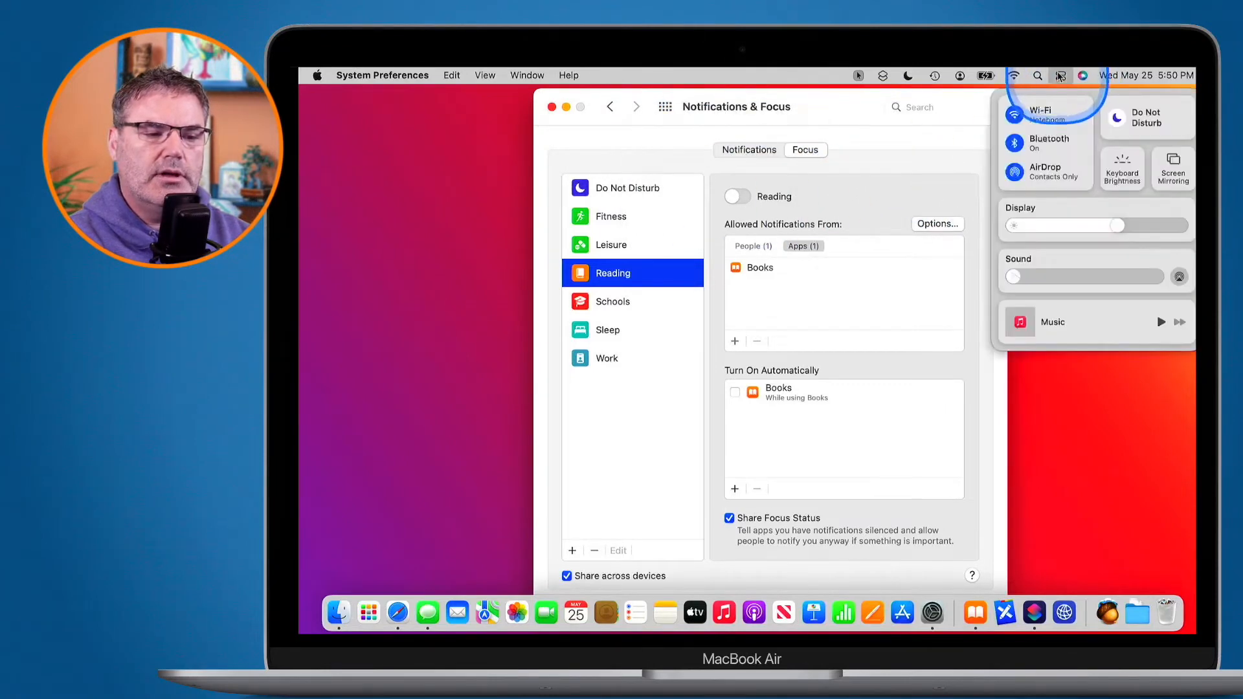
click(1146, 118)
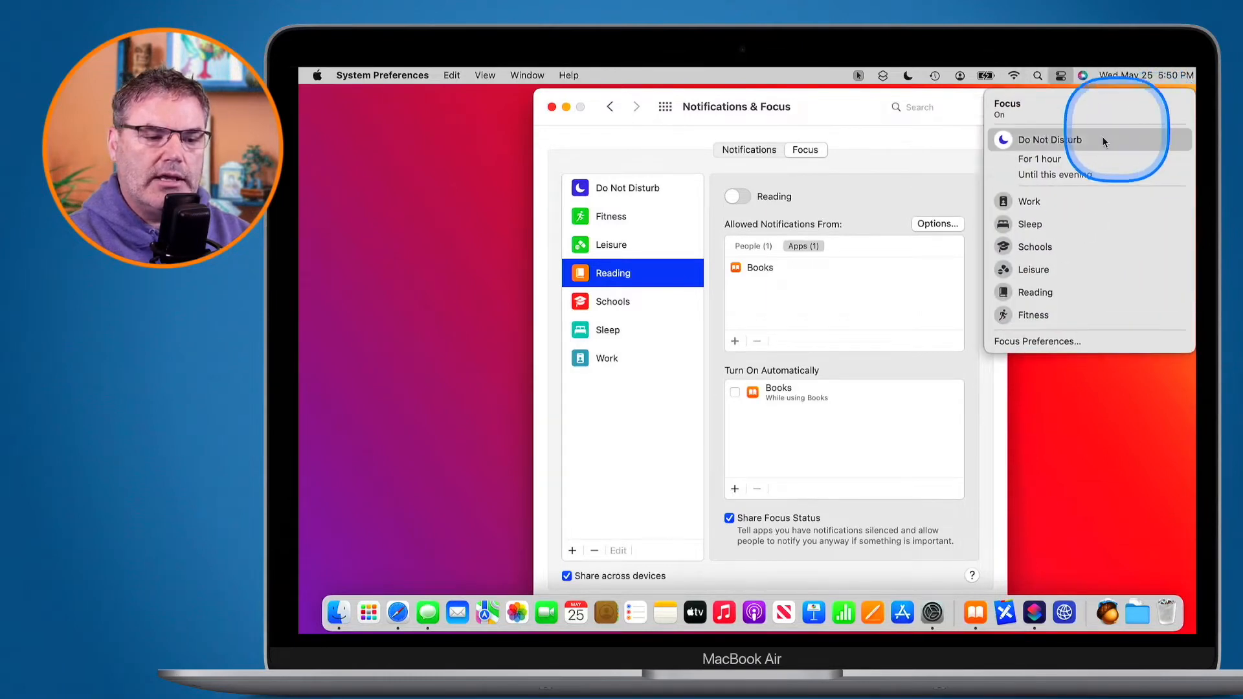
click(1020, 293)
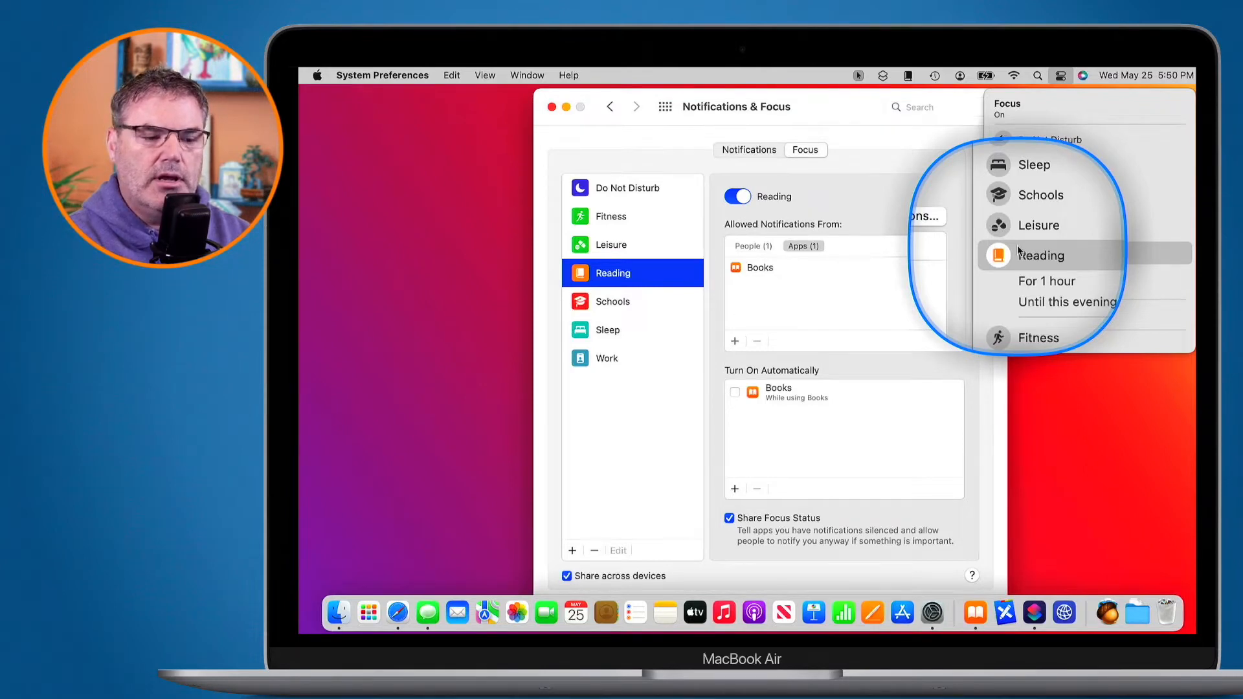
click(1056, 391)
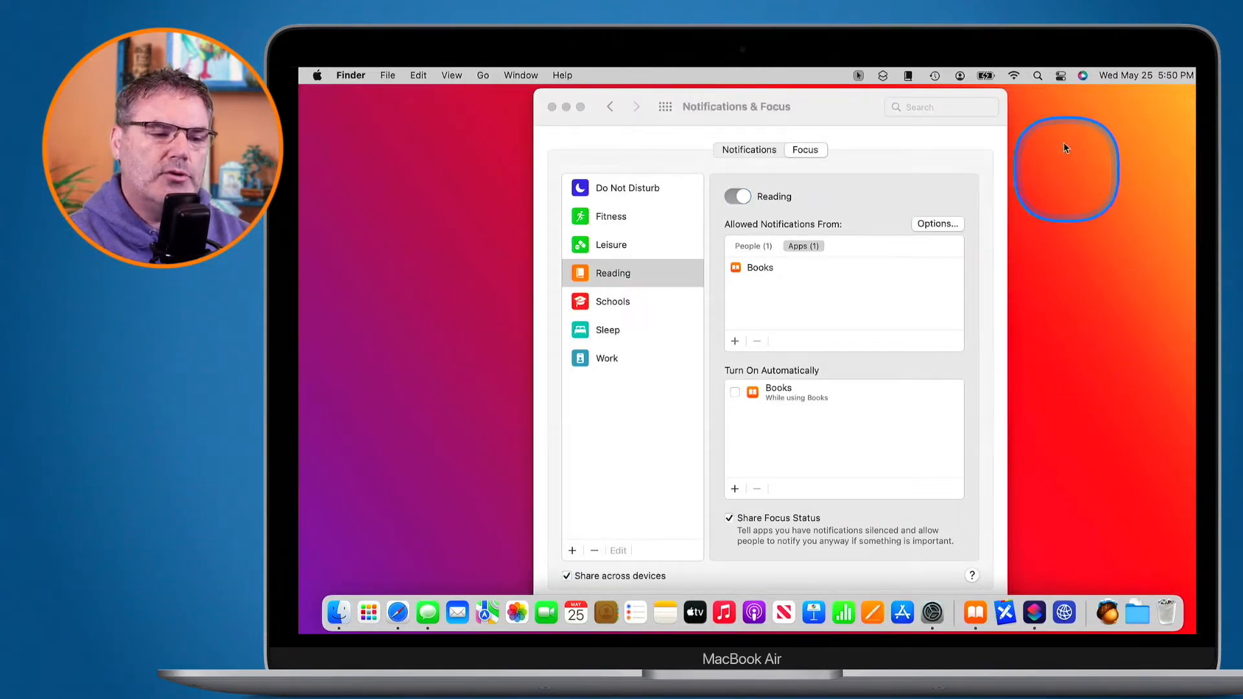
click(1060, 76)
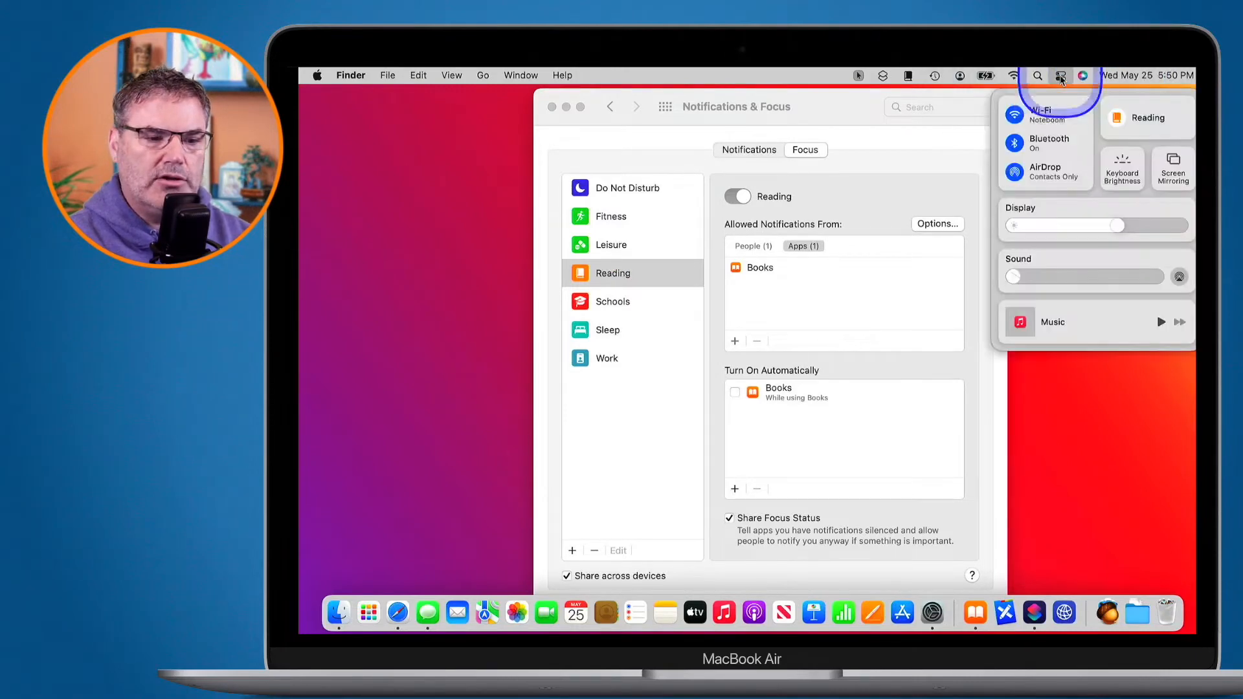
click(1142, 123)
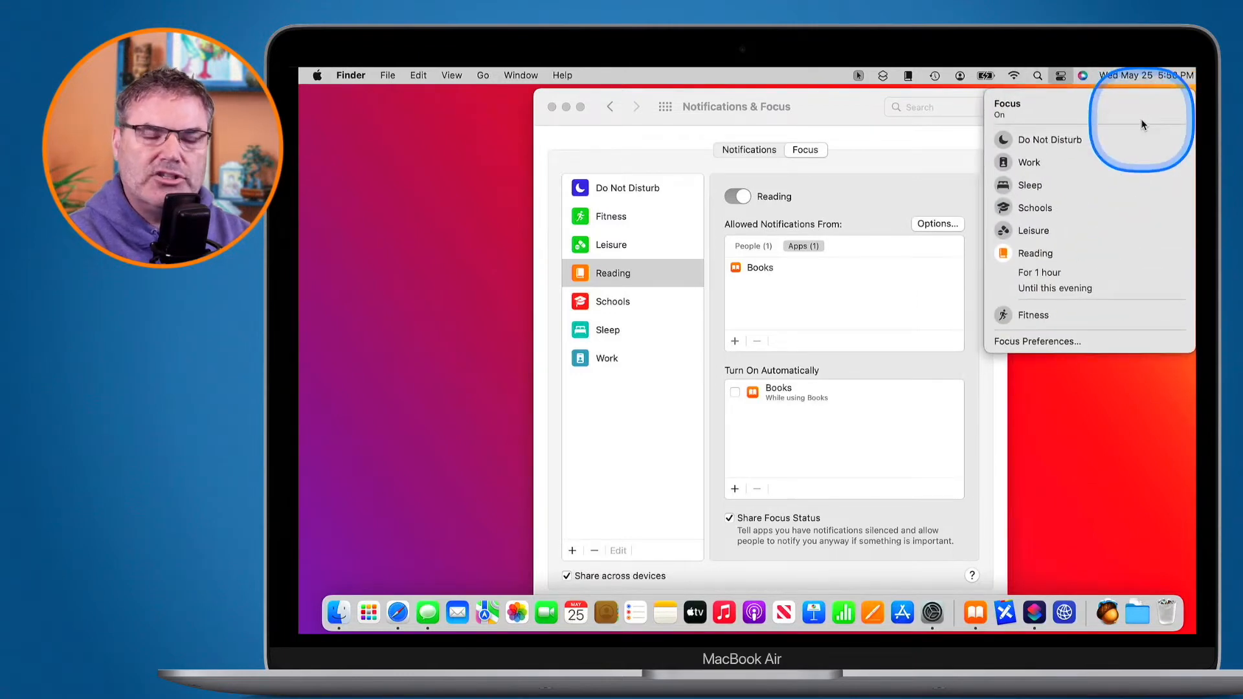
click(1099, 456)
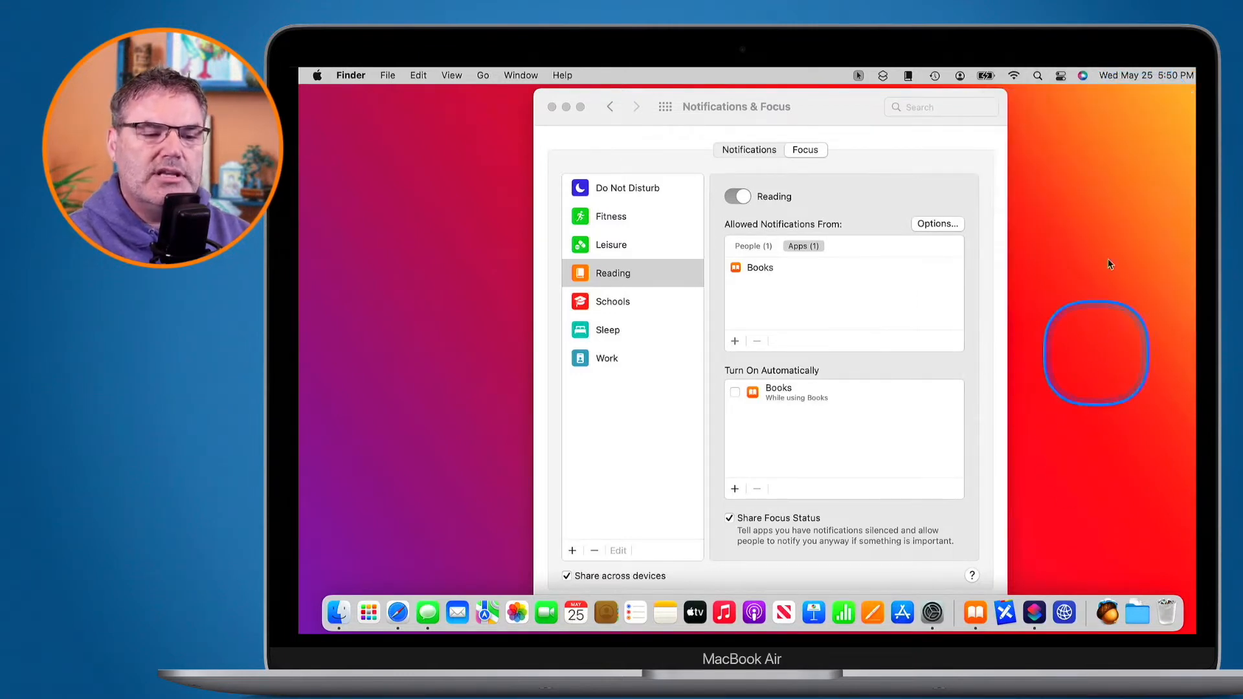
Switch the Reading focus off and back on directly from Control Center
click(1060, 75)
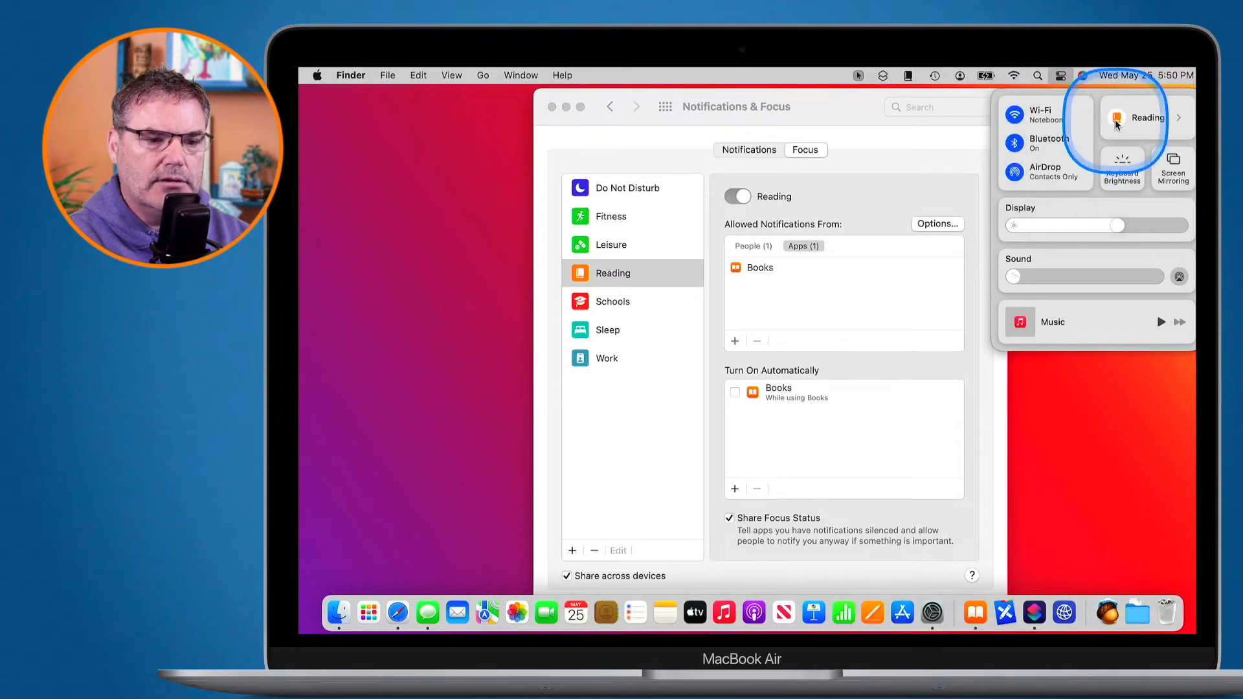
click(1116, 121)
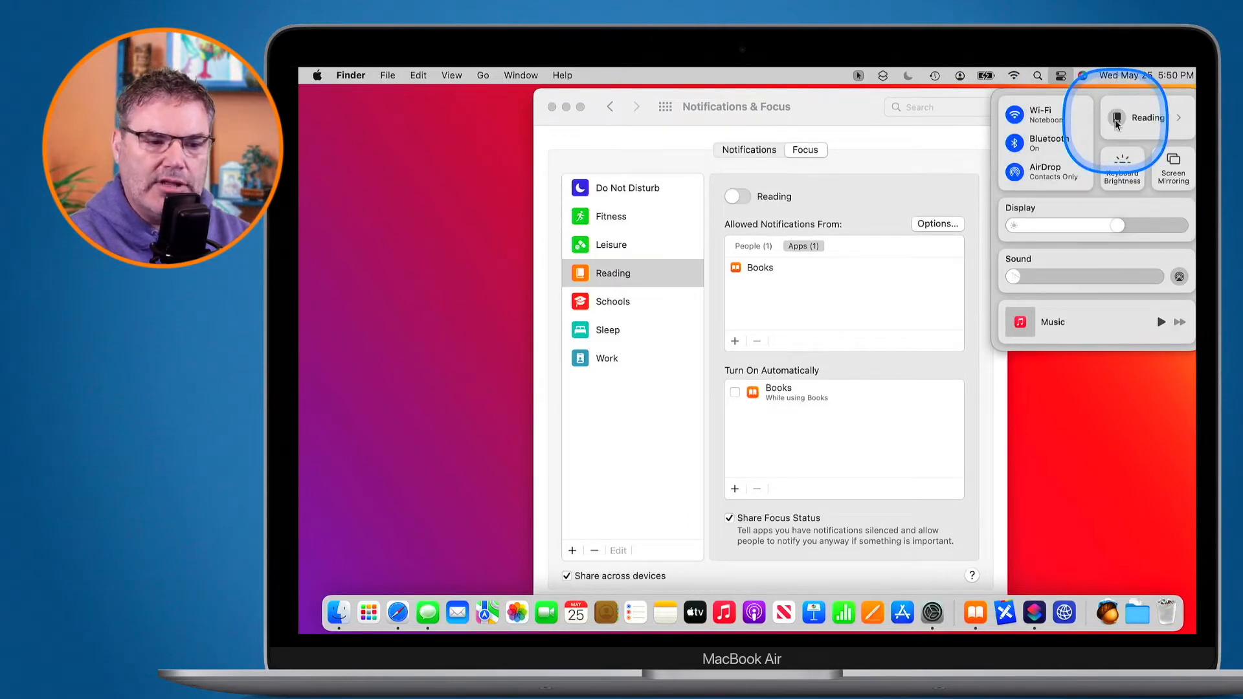
click(1116, 121)
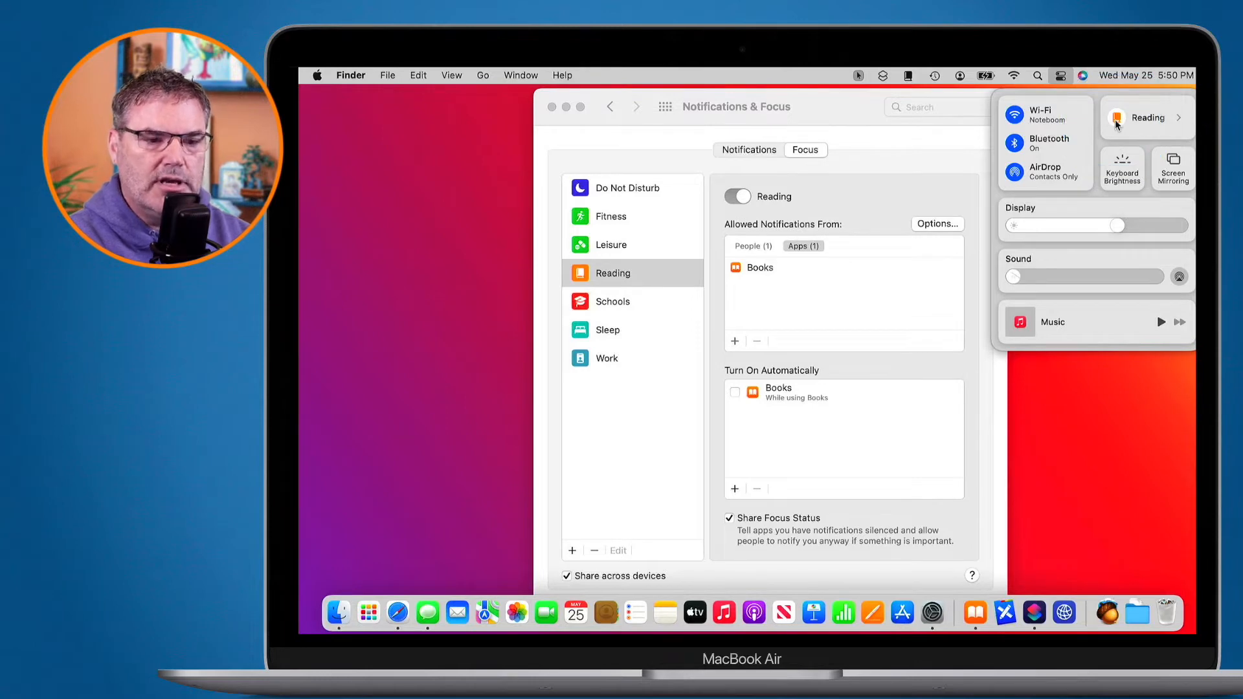
Turn off the Reading focus from the list of Focus modes in Control Center
click(1155, 123)
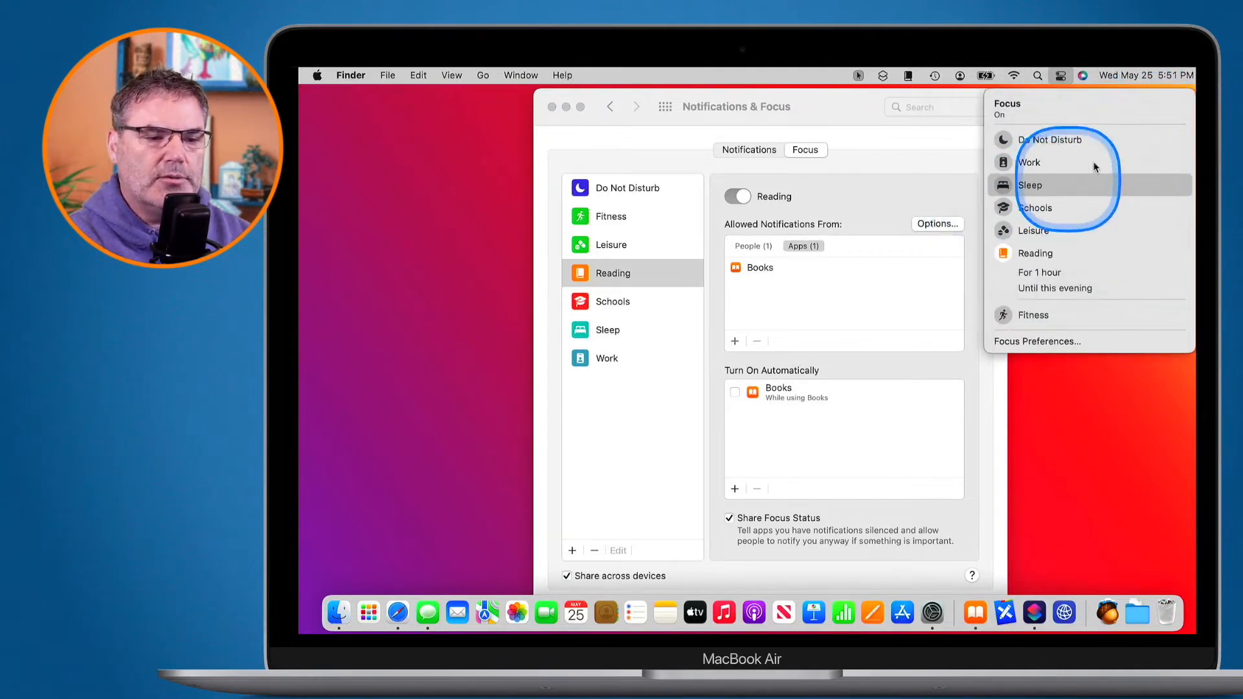
click(1005, 256)
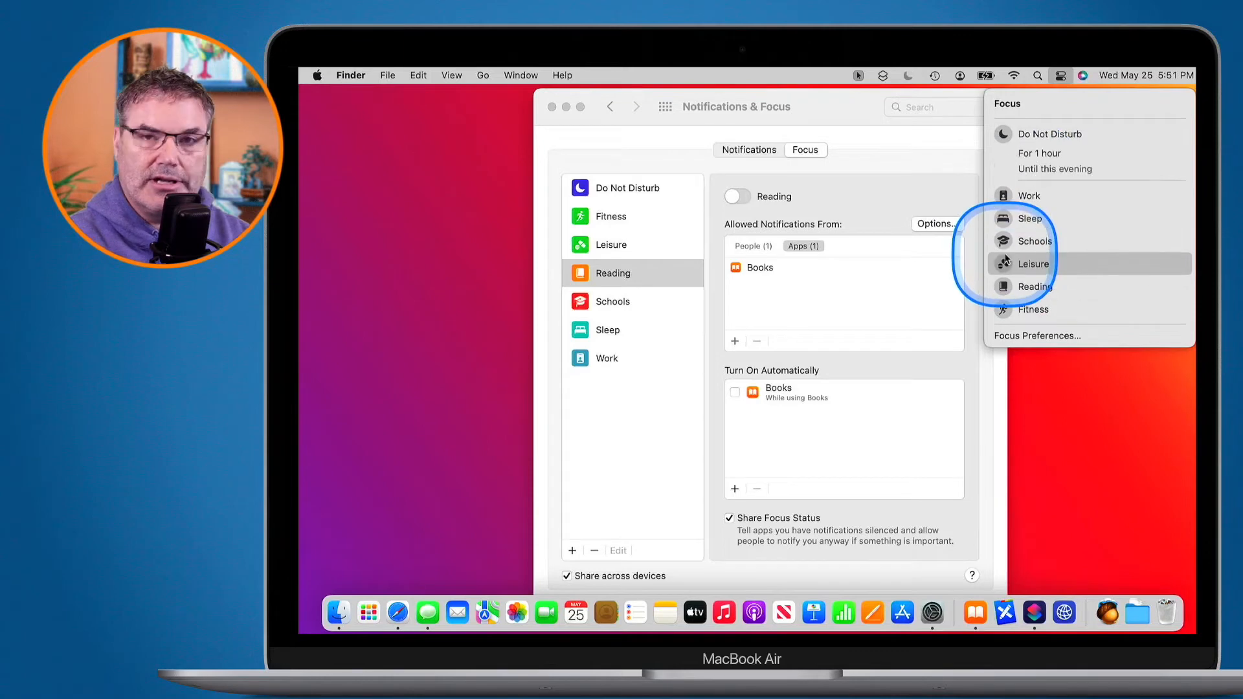
click(1072, 430)
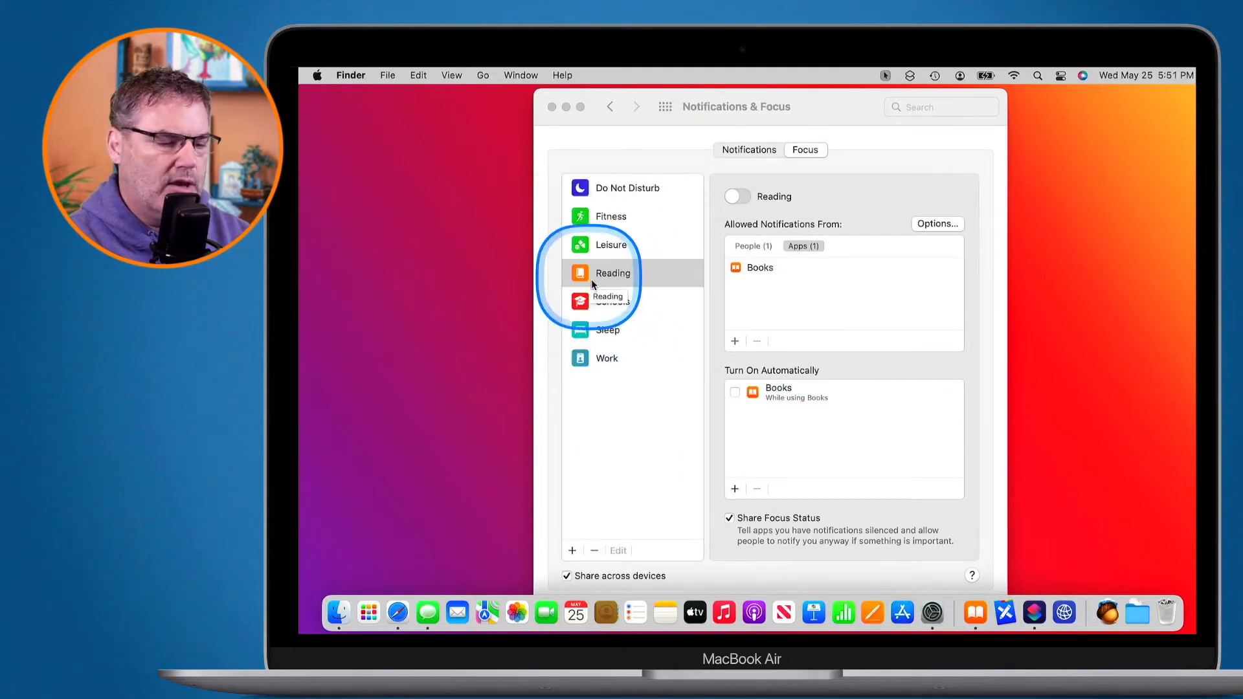
Delete the Reading focus from the Focus preferences
click(593, 552)
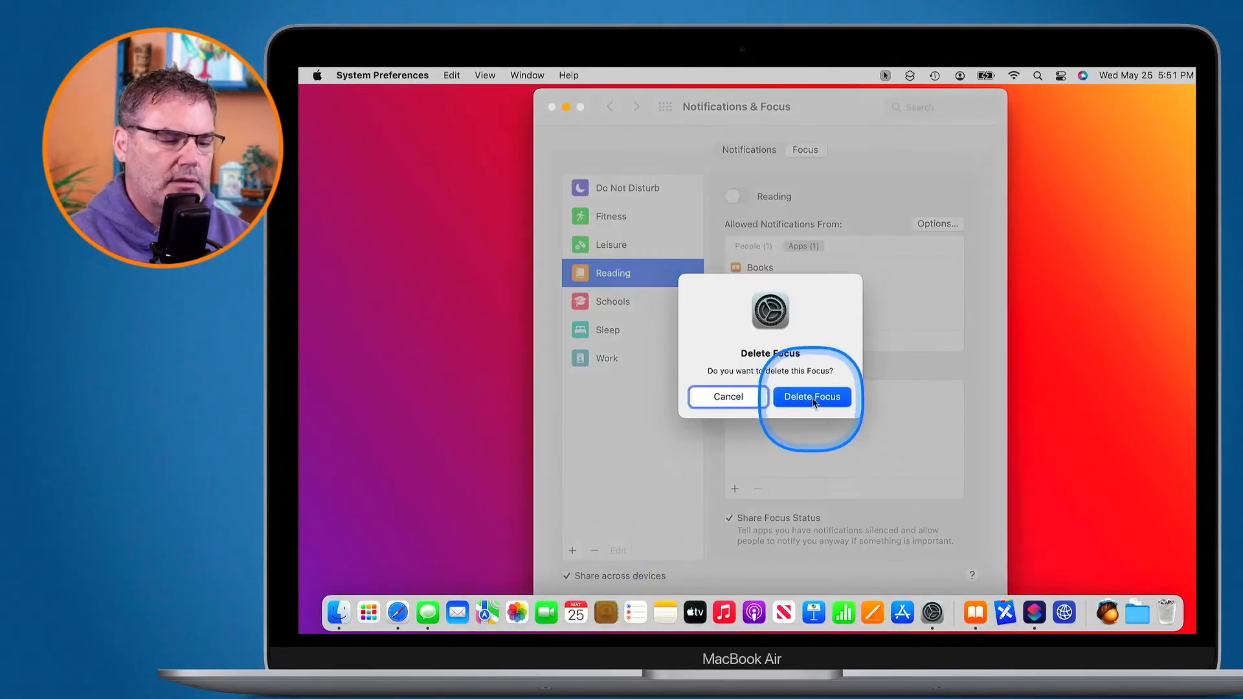
click(812, 398)
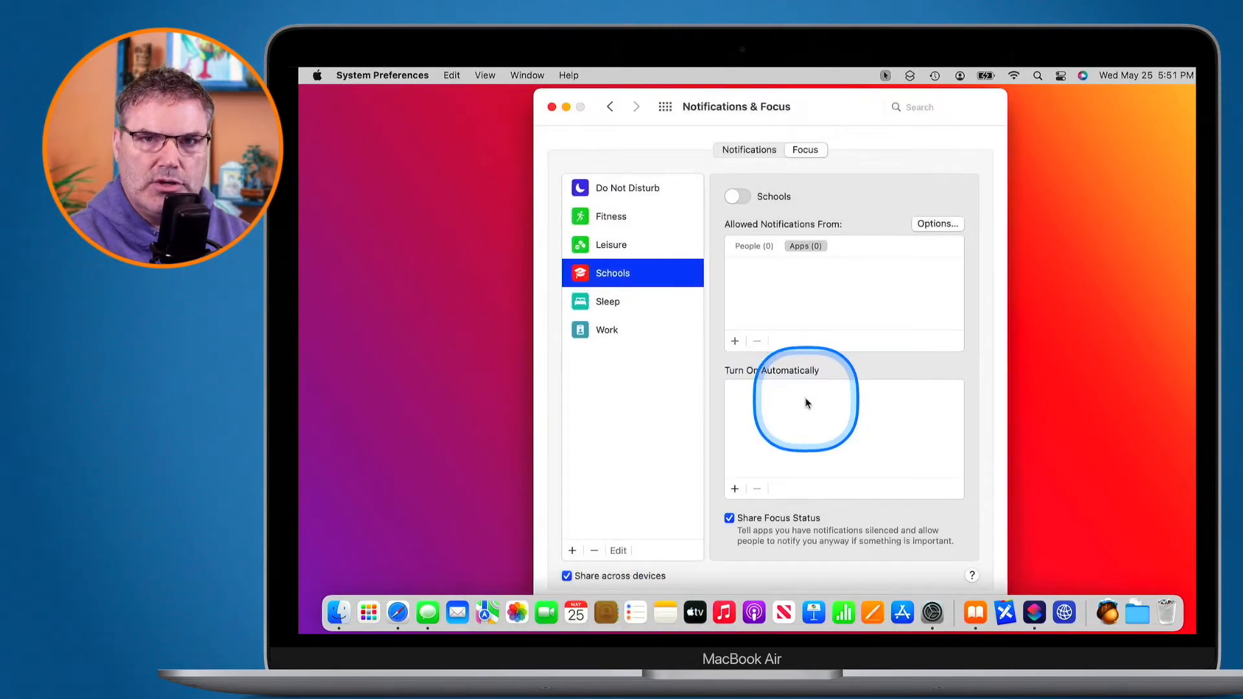
click(573, 551)
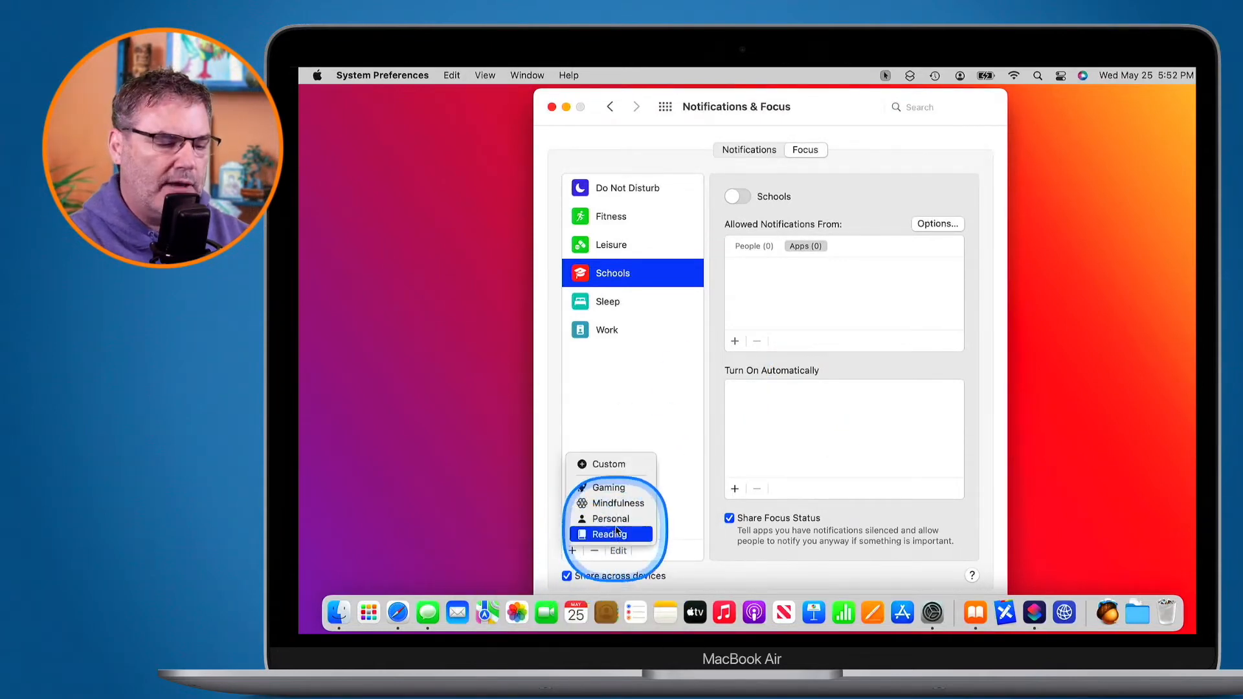
click(608, 464)
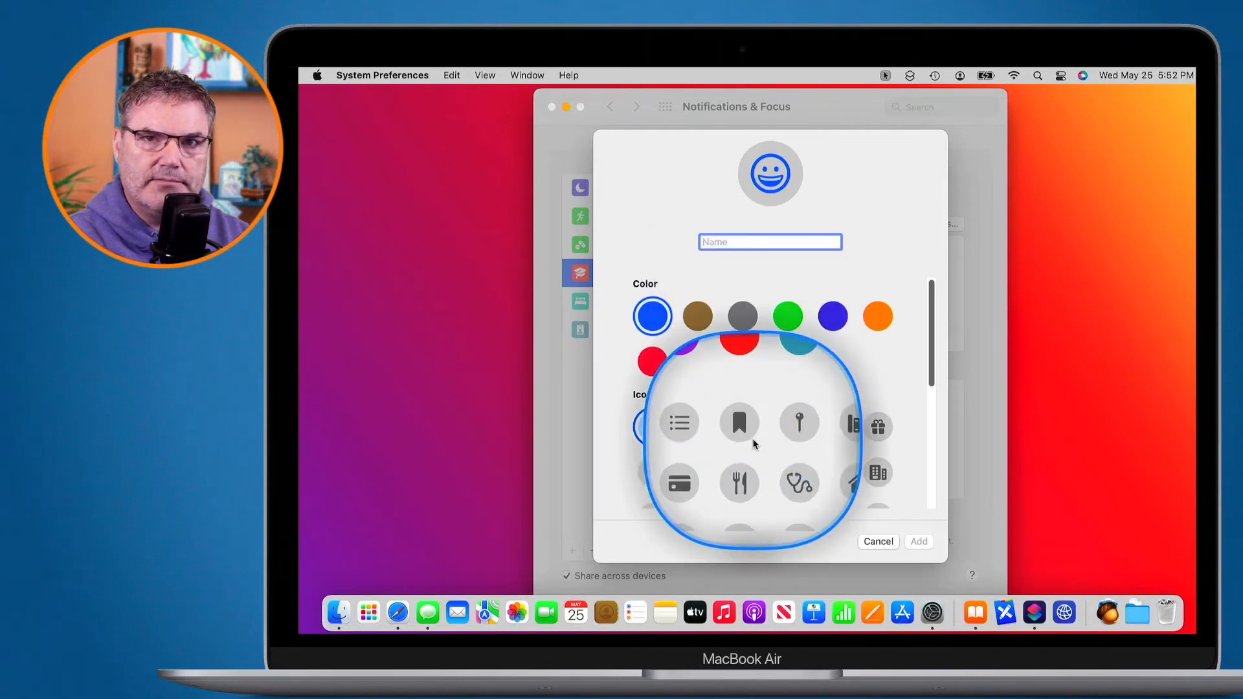
click(869, 543)
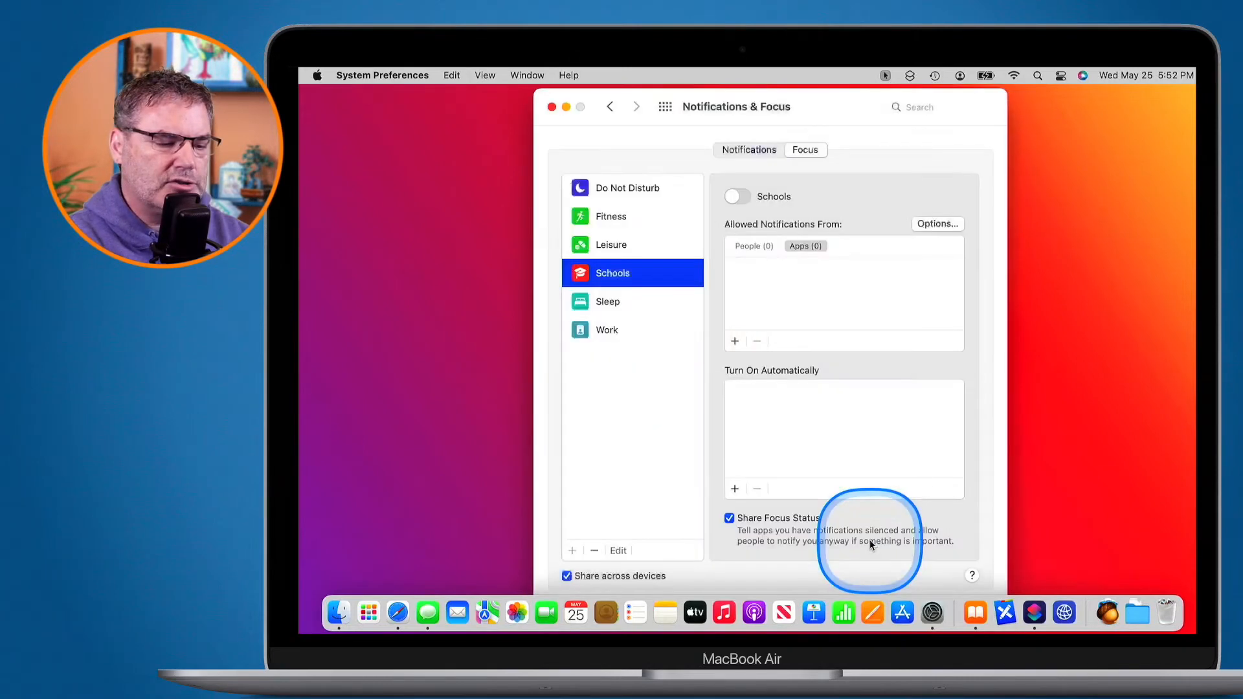
Add a new focus using the predefined Reading type
click(572, 555)
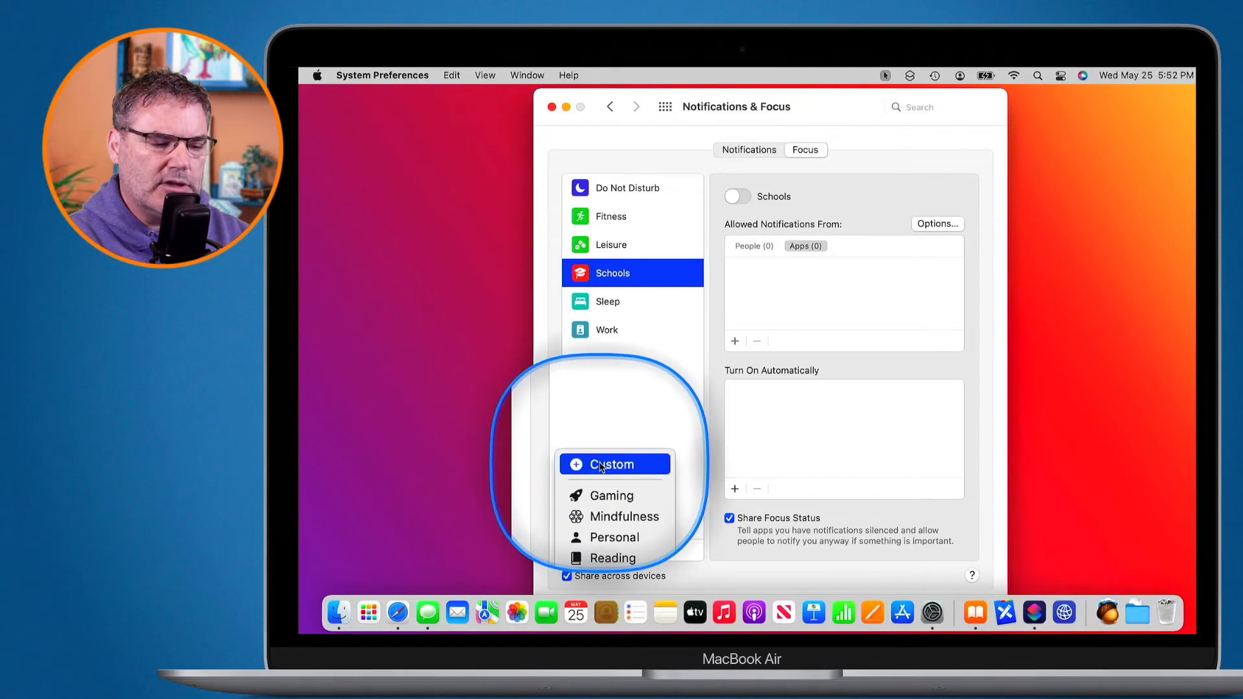
click(600, 537)
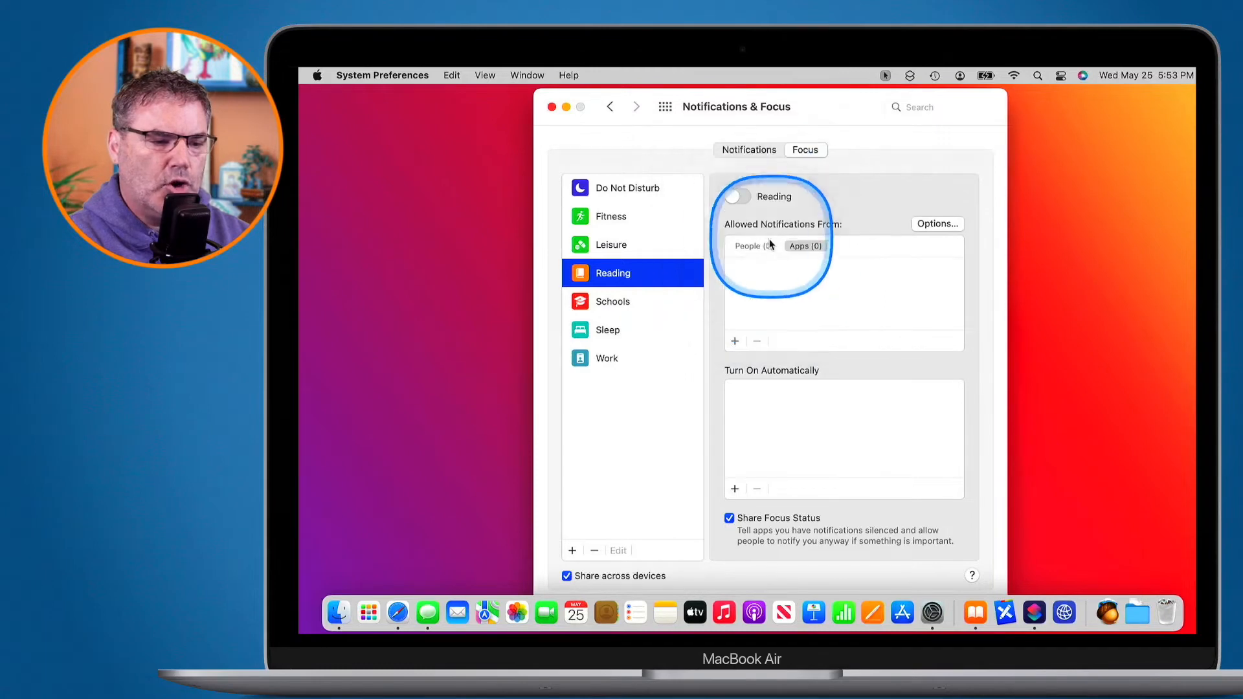
Add the last contact in the All Contacts list to the people allowed to send notifications during the Reading focus
click(745, 247)
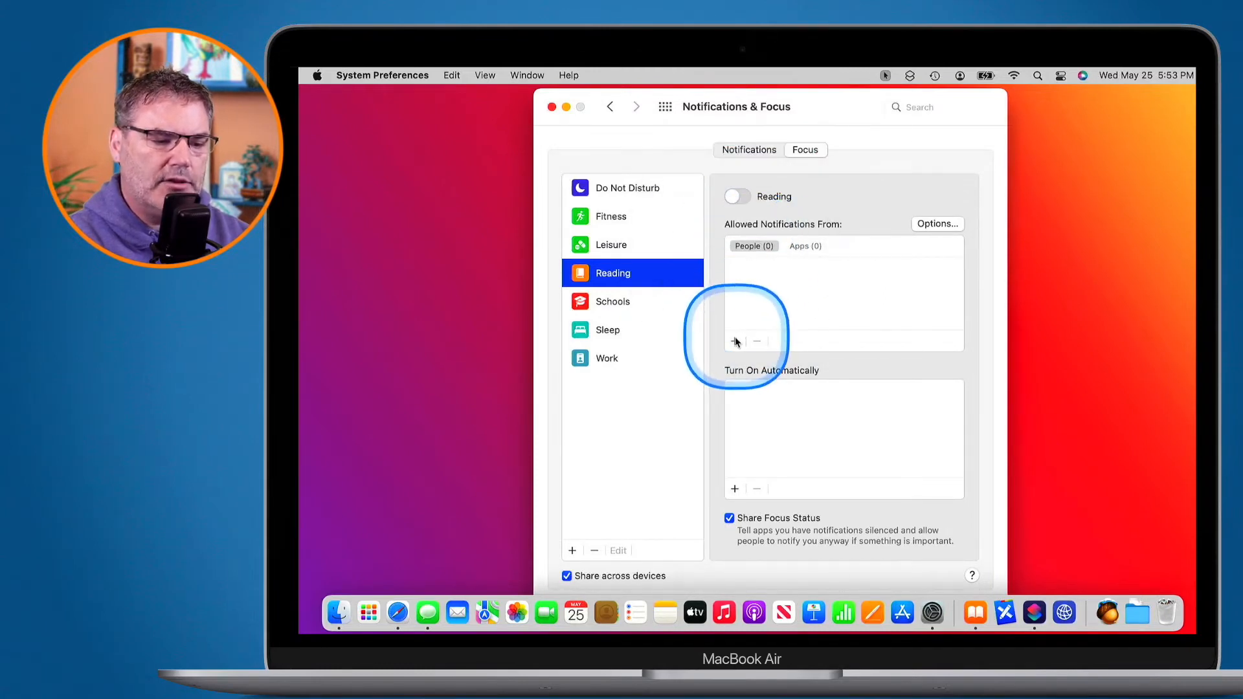
click(734, 342)
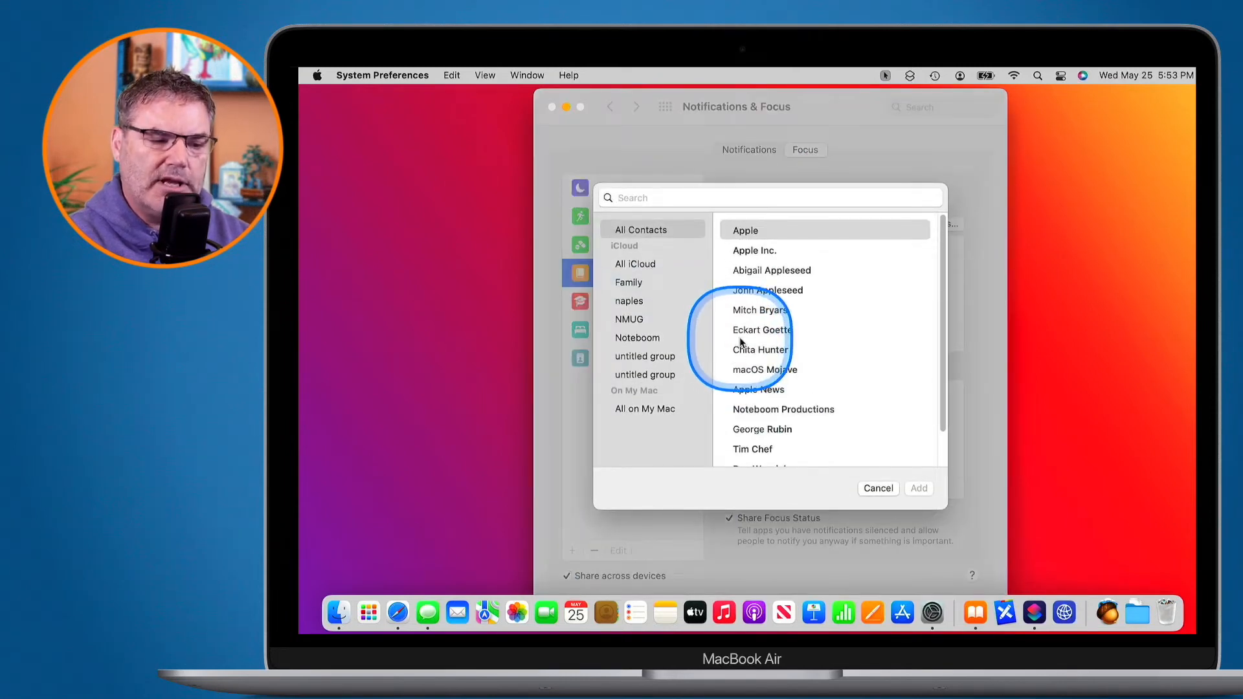
scroll(741, 342, down, 3)
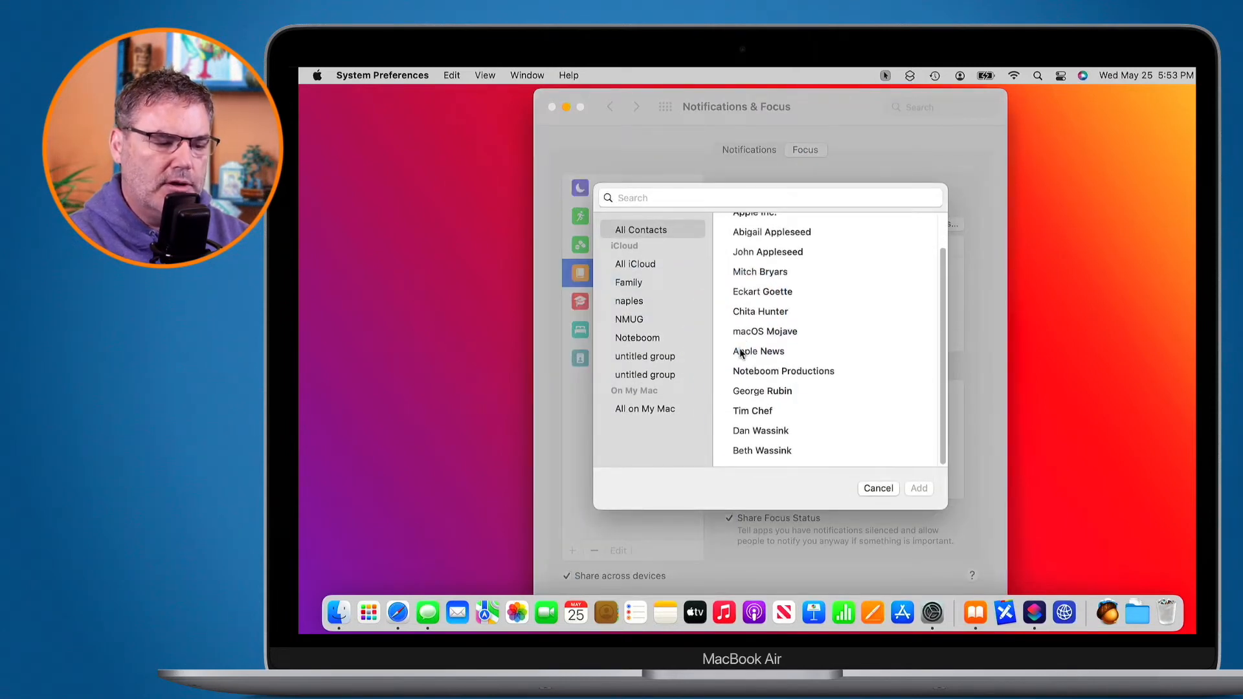
click(746, 453)
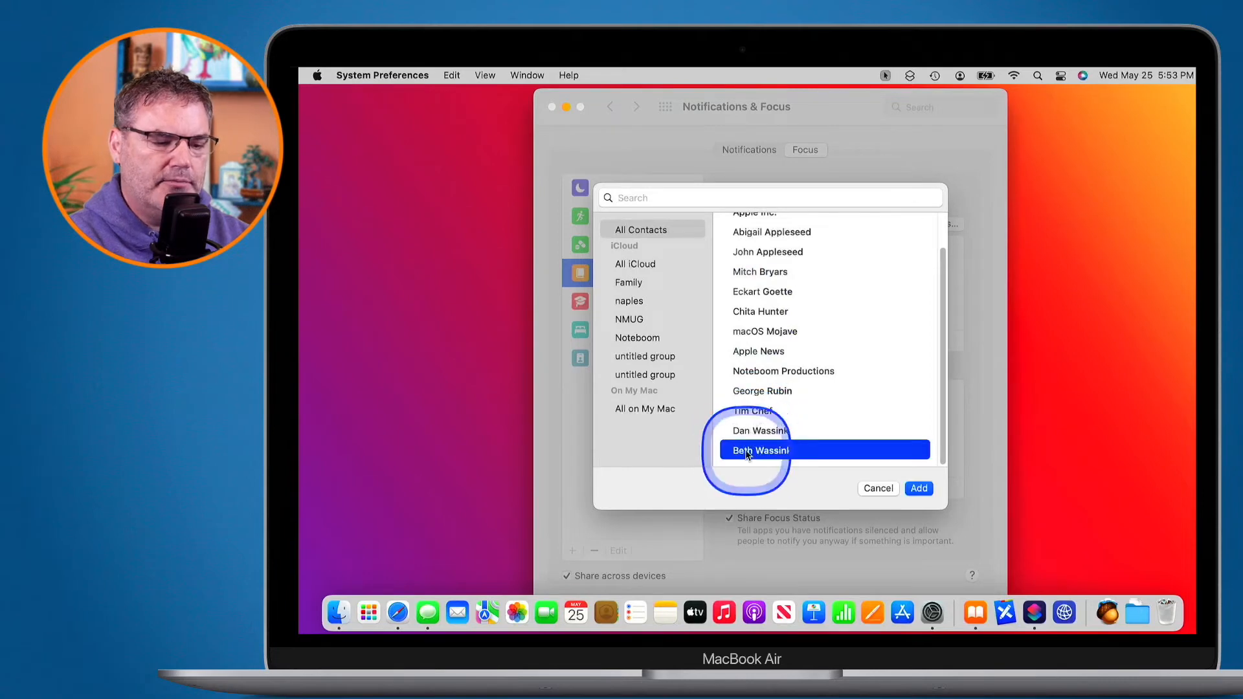
click(917, 489)
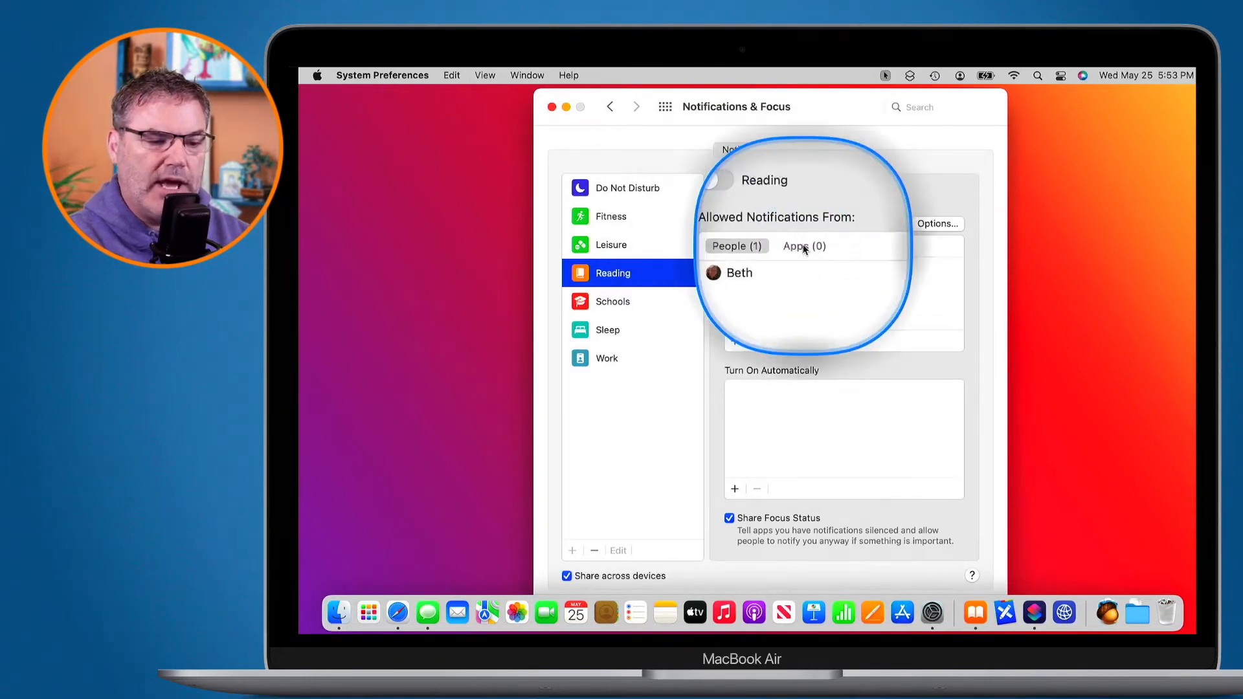
Add Books to the apps allowed to send notifications during the Reading focus, and return to the allowed people
click(804, 248)
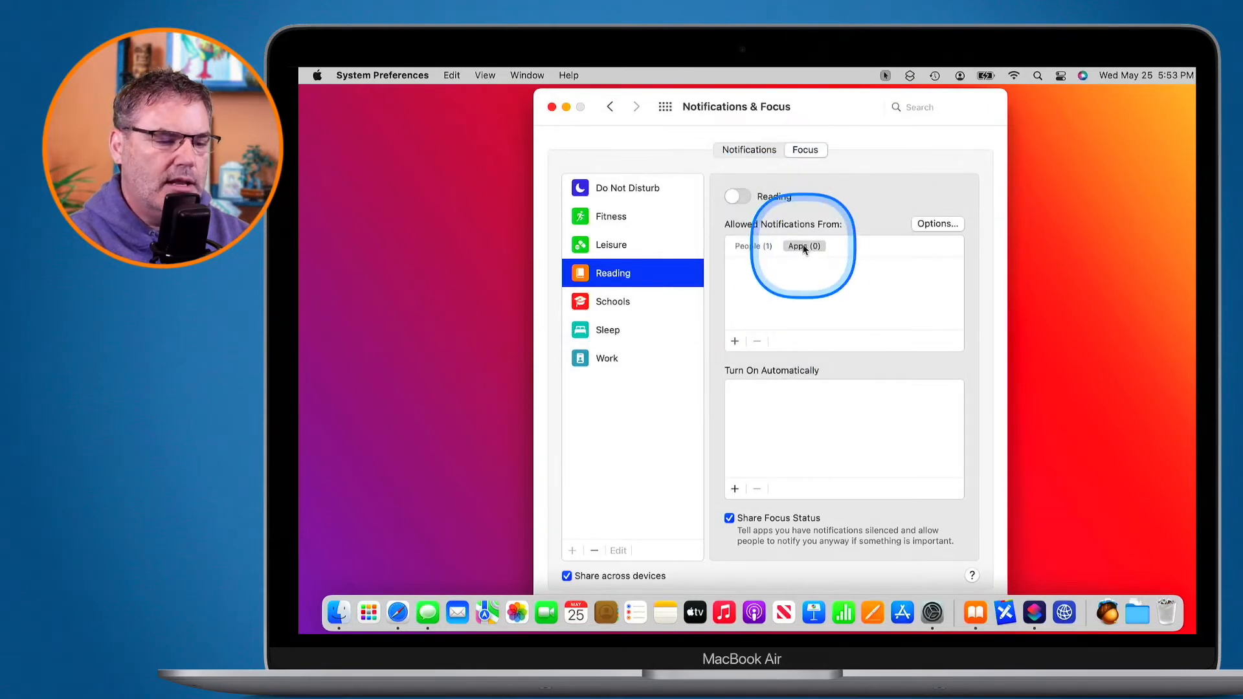
click(735, 341)
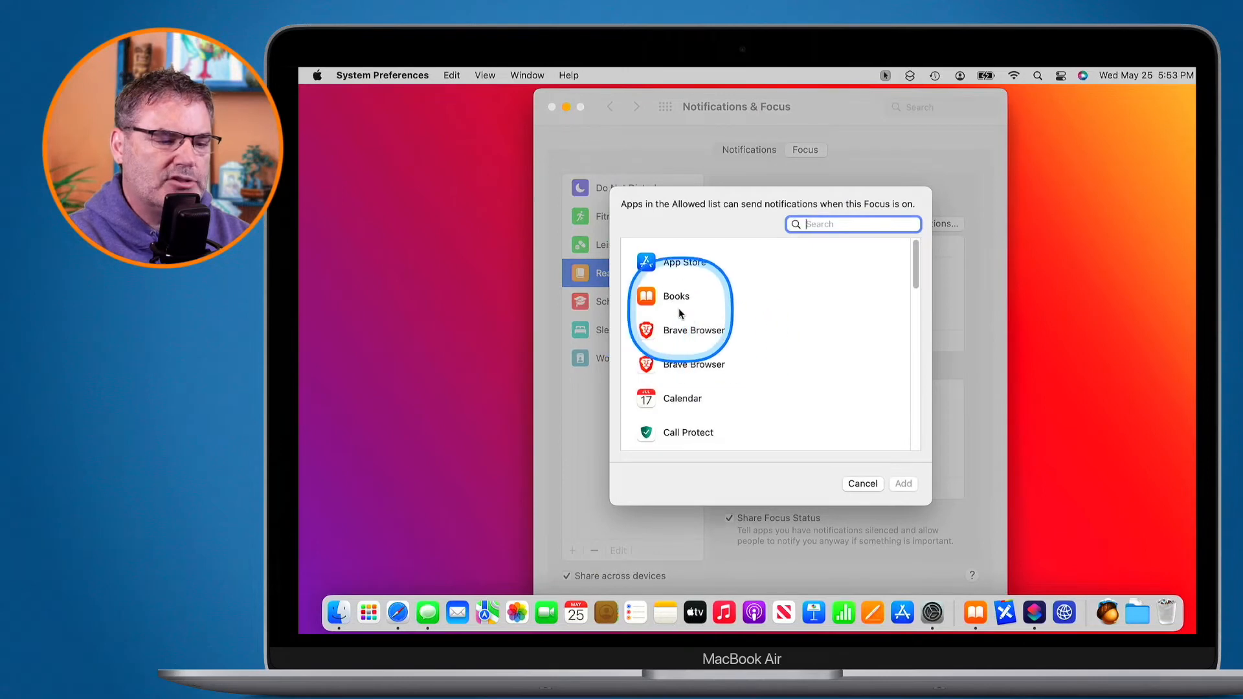
click(676, 308)
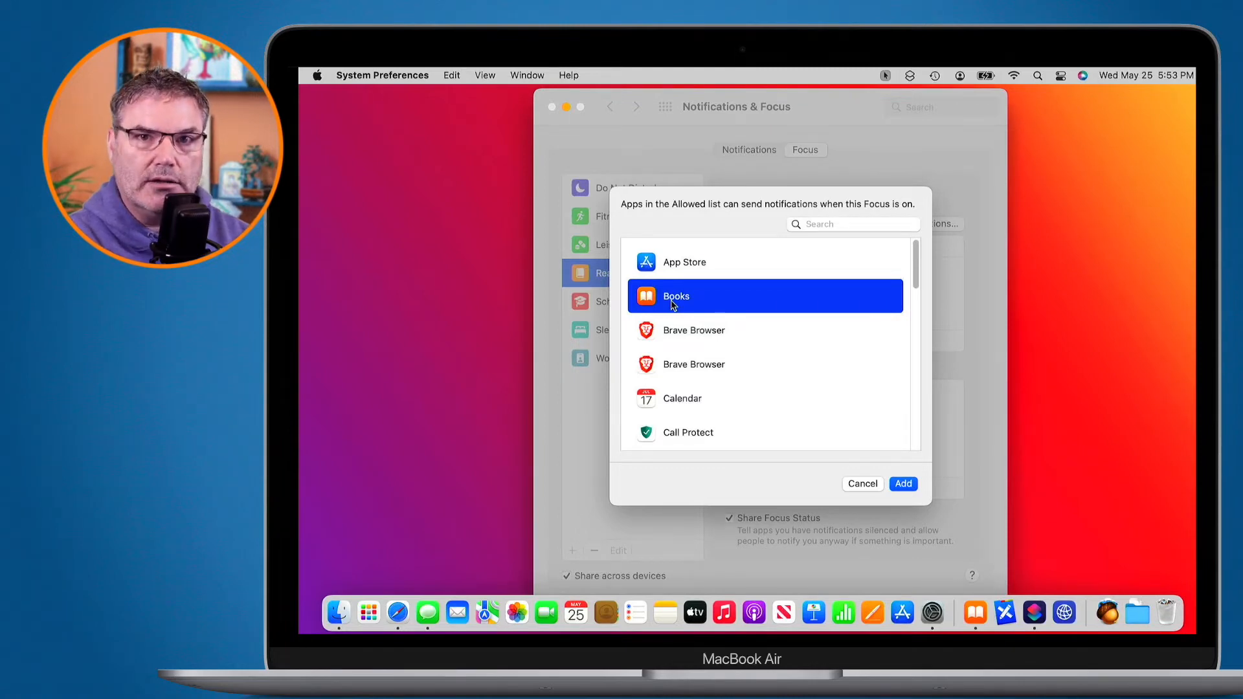
click(900, 484)
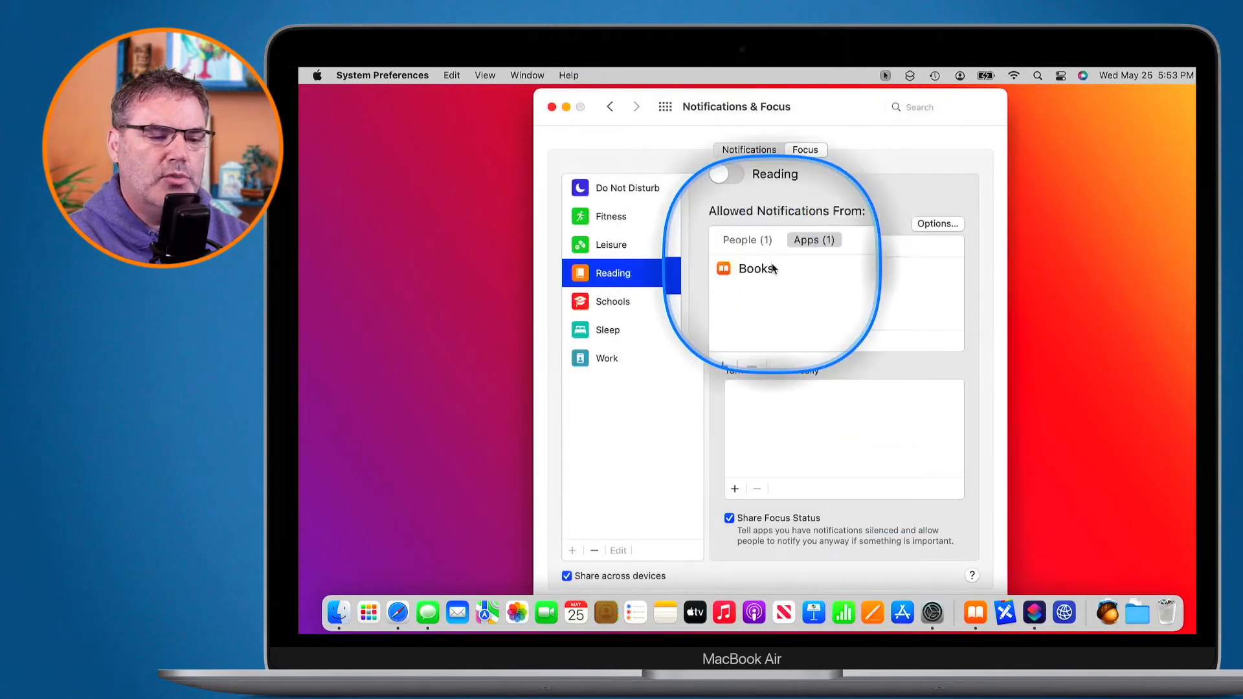
click(751, 245)
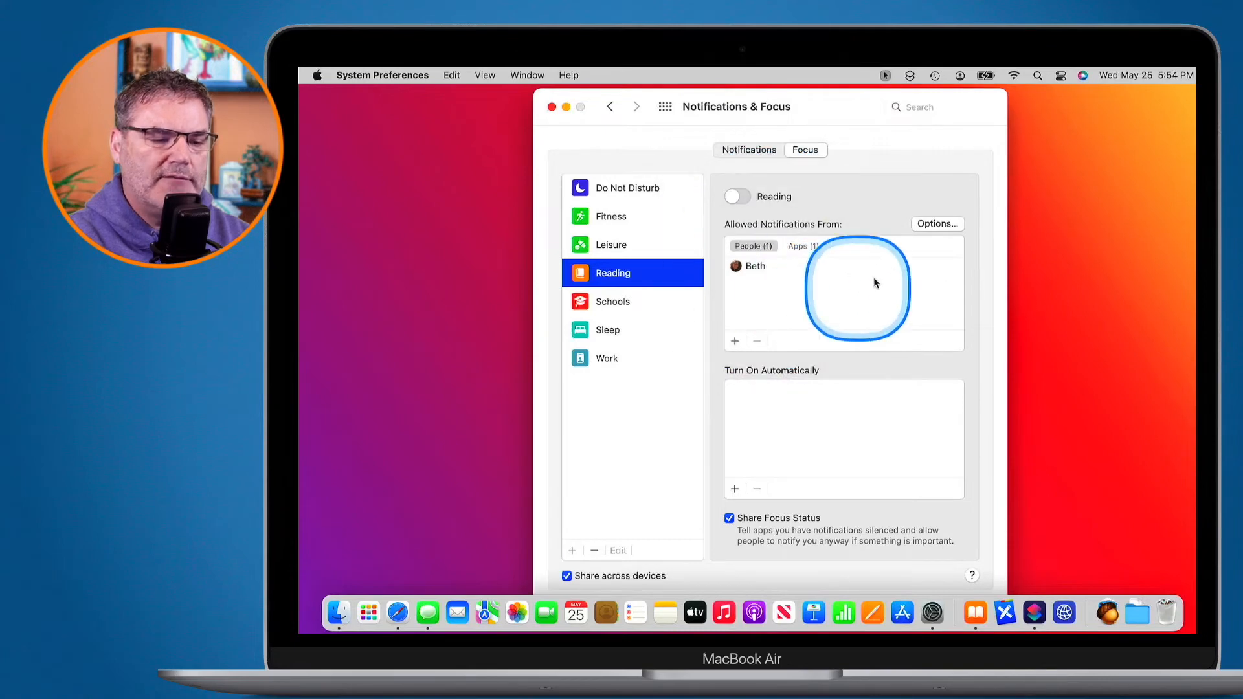
In the Reading focus options, allow time sensitive notifications and disable allowing calls from Favorites
click(933, 224)
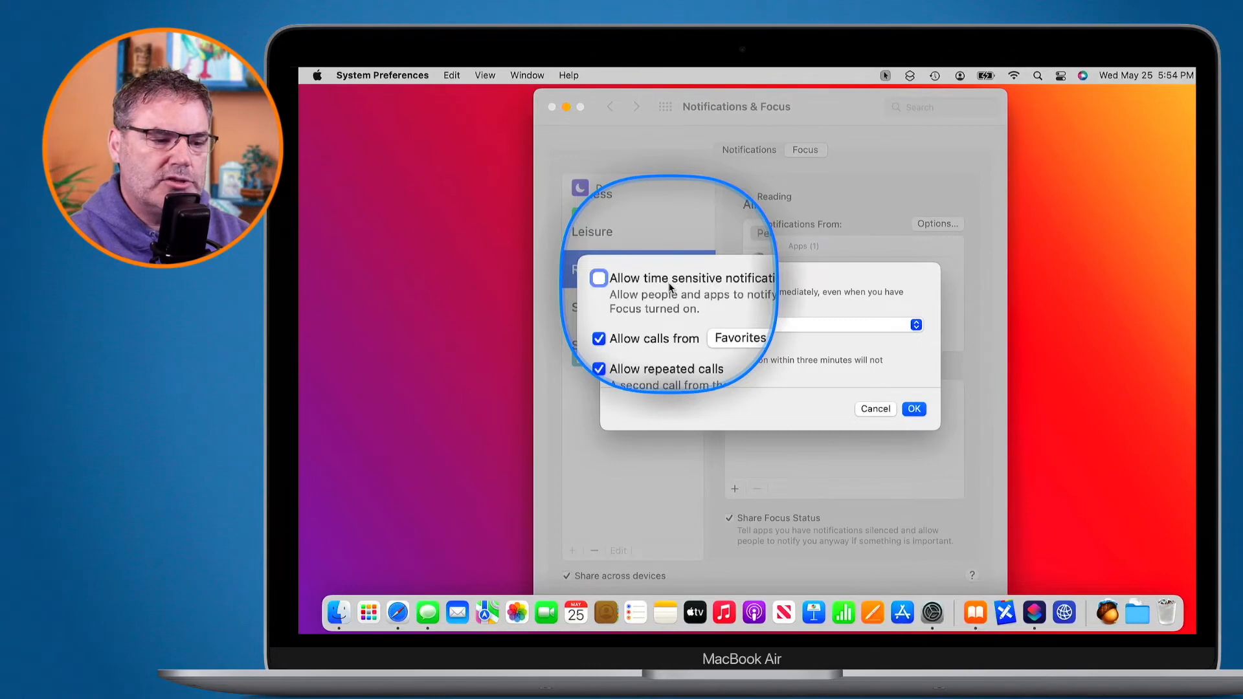
click(615, 278)
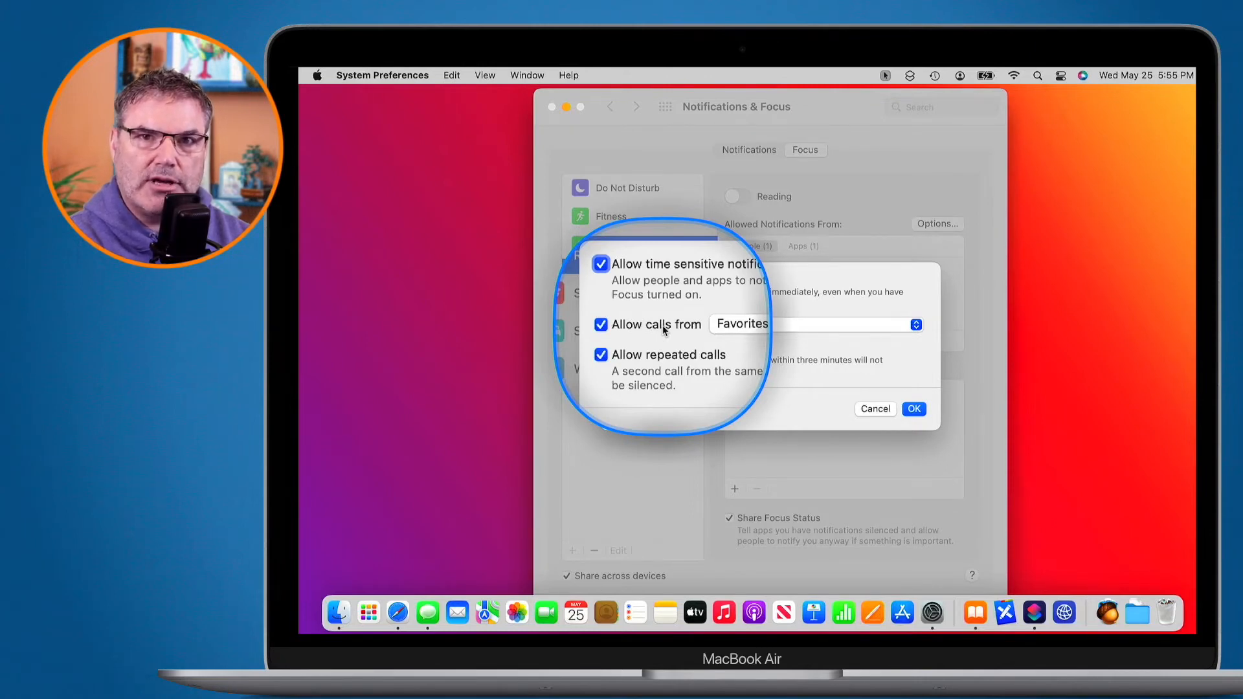
click(718, 329)
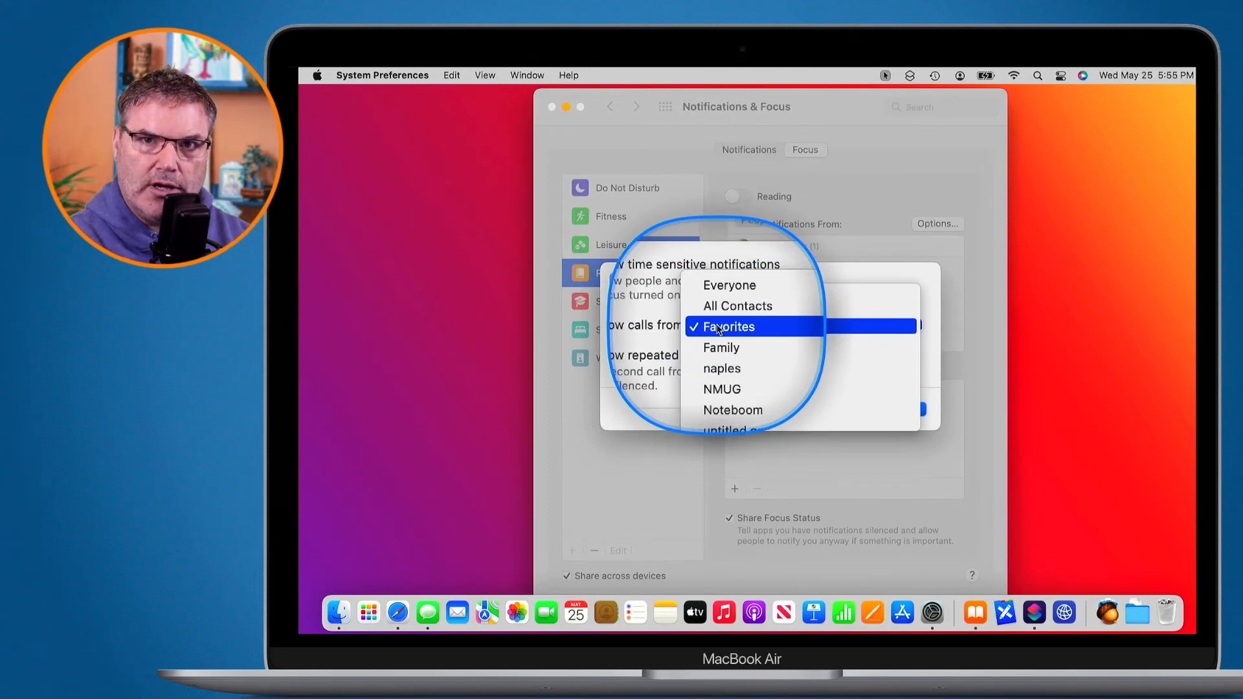
click(621, 325)
click(612, 328)
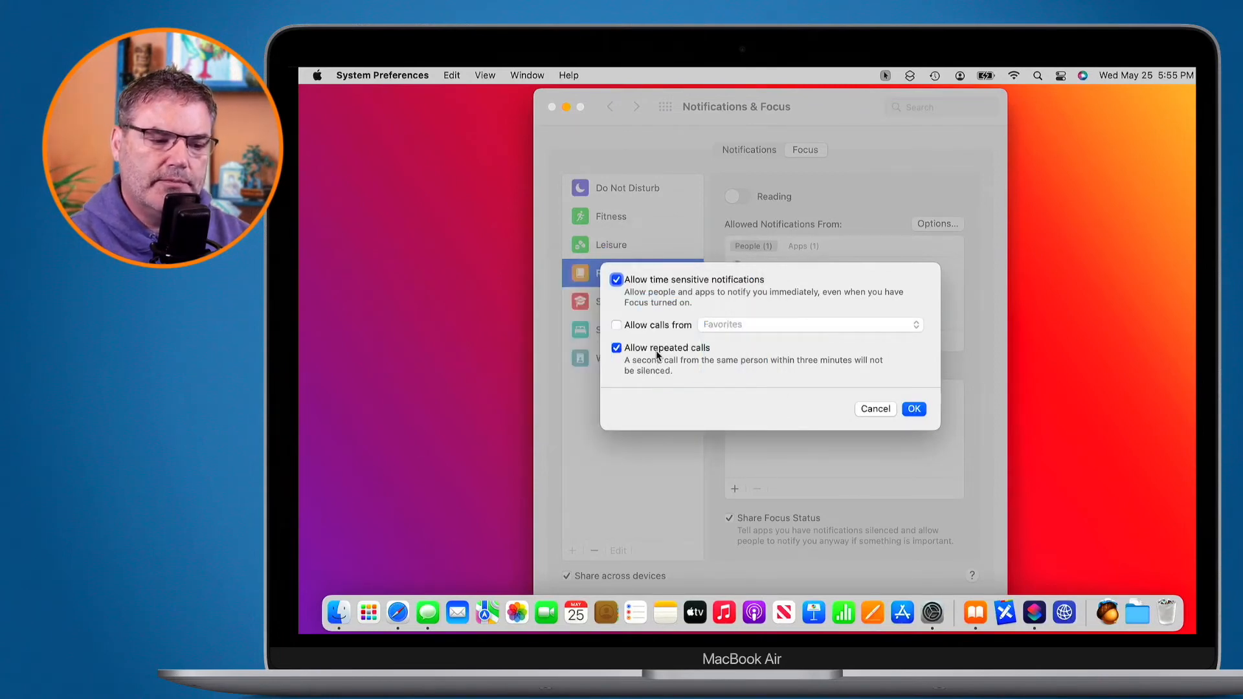
click(914, 410)
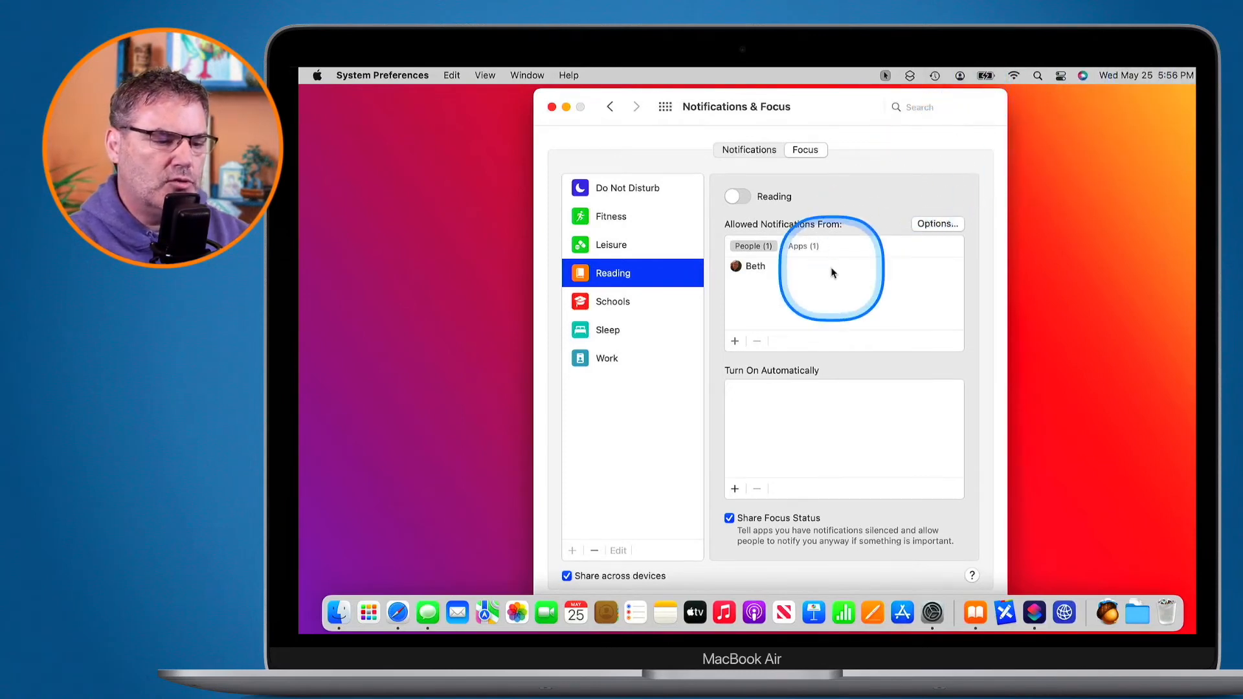
Add an app based automation that turns on the Reading focus automatically with the Books app
key(ctrl)
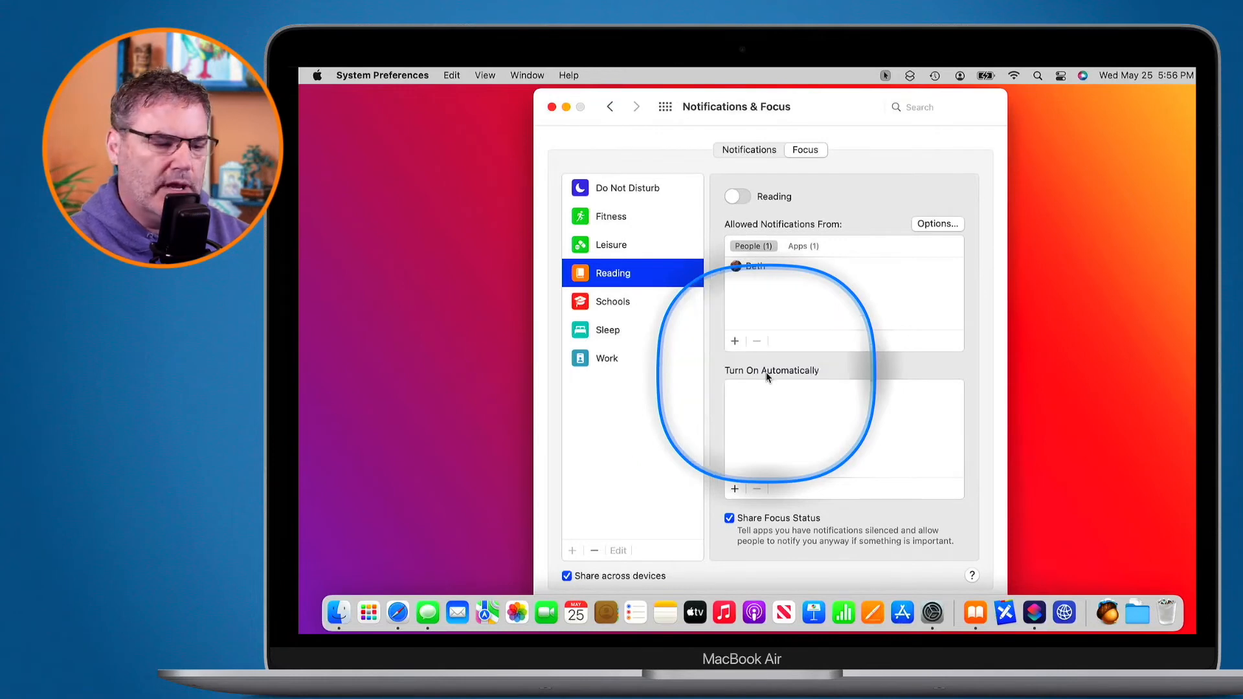
click(734, 489)
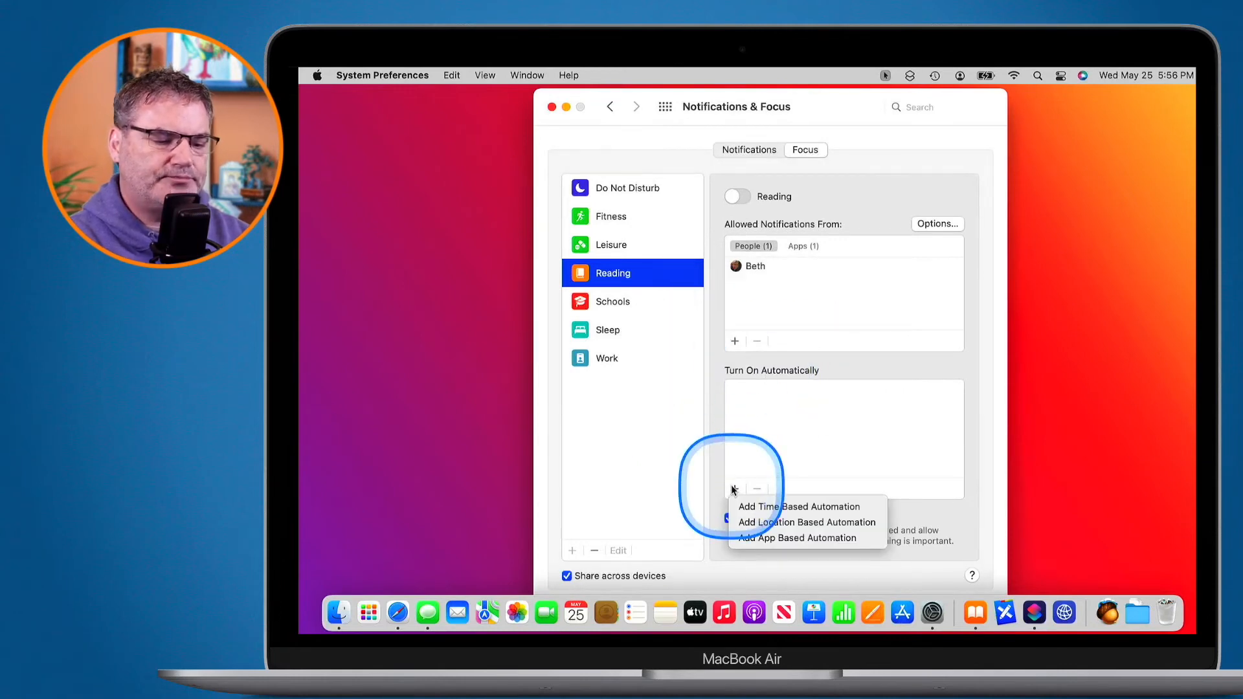
key(ctrl)
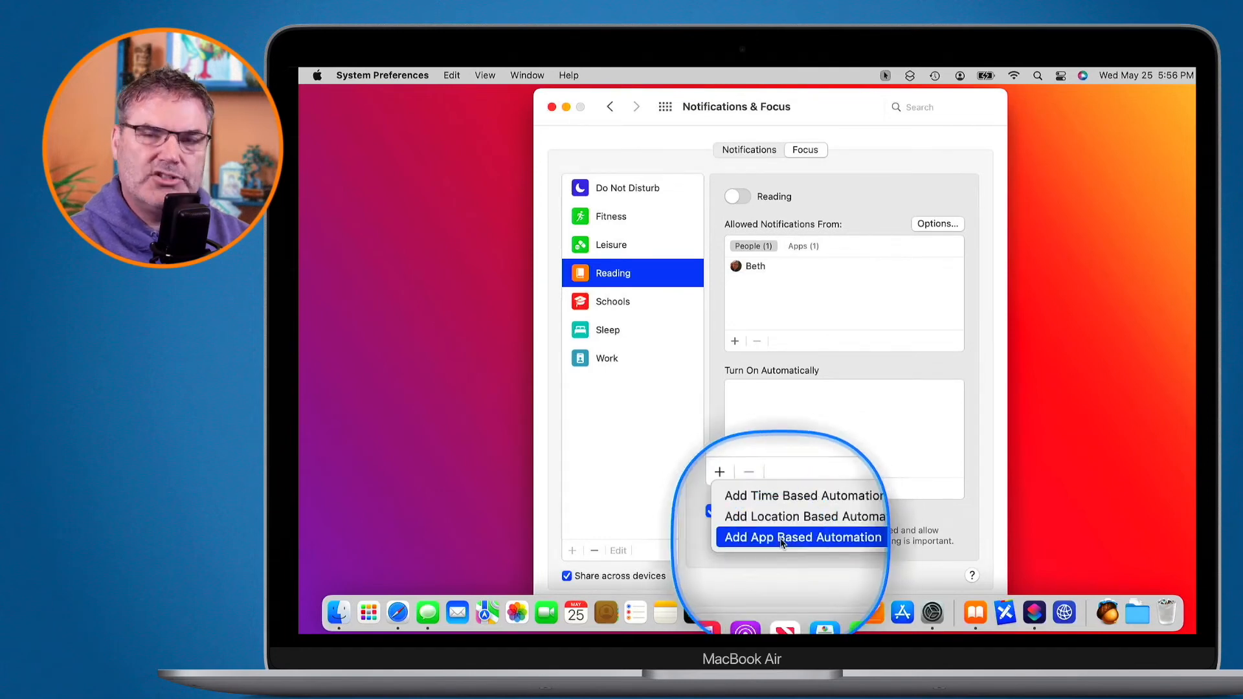
click(781, 538)
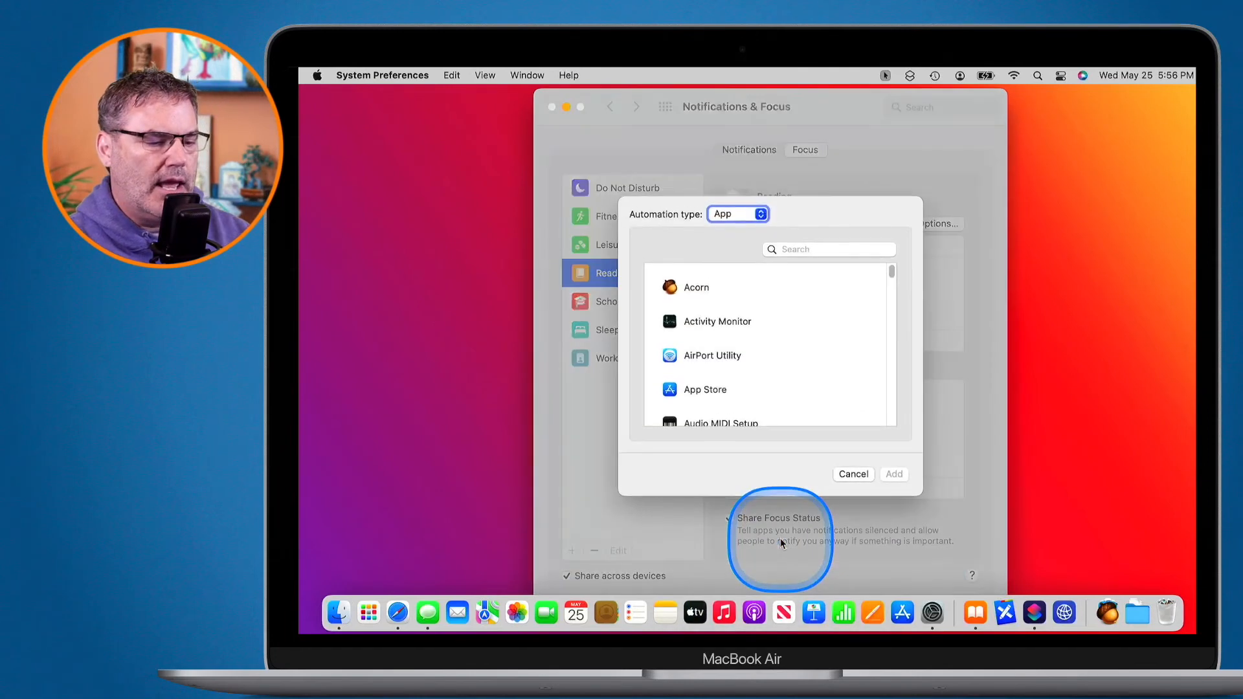
scroll(751, 387, down, 5)
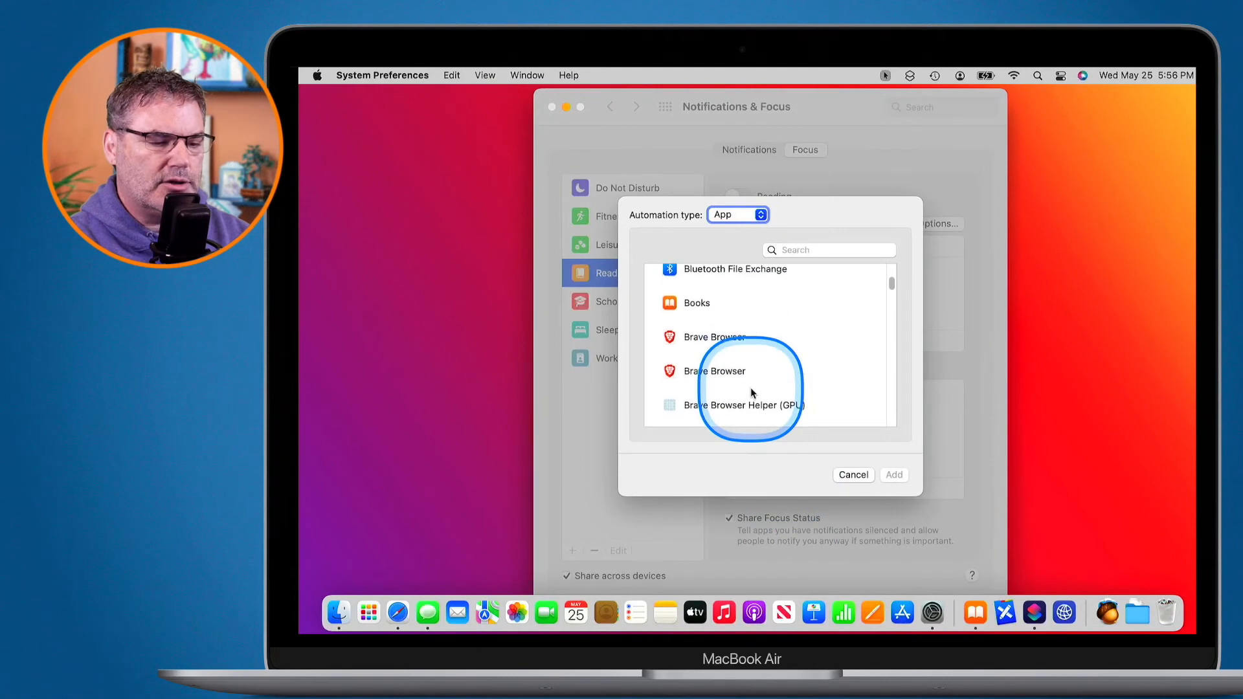
click(685, 302)
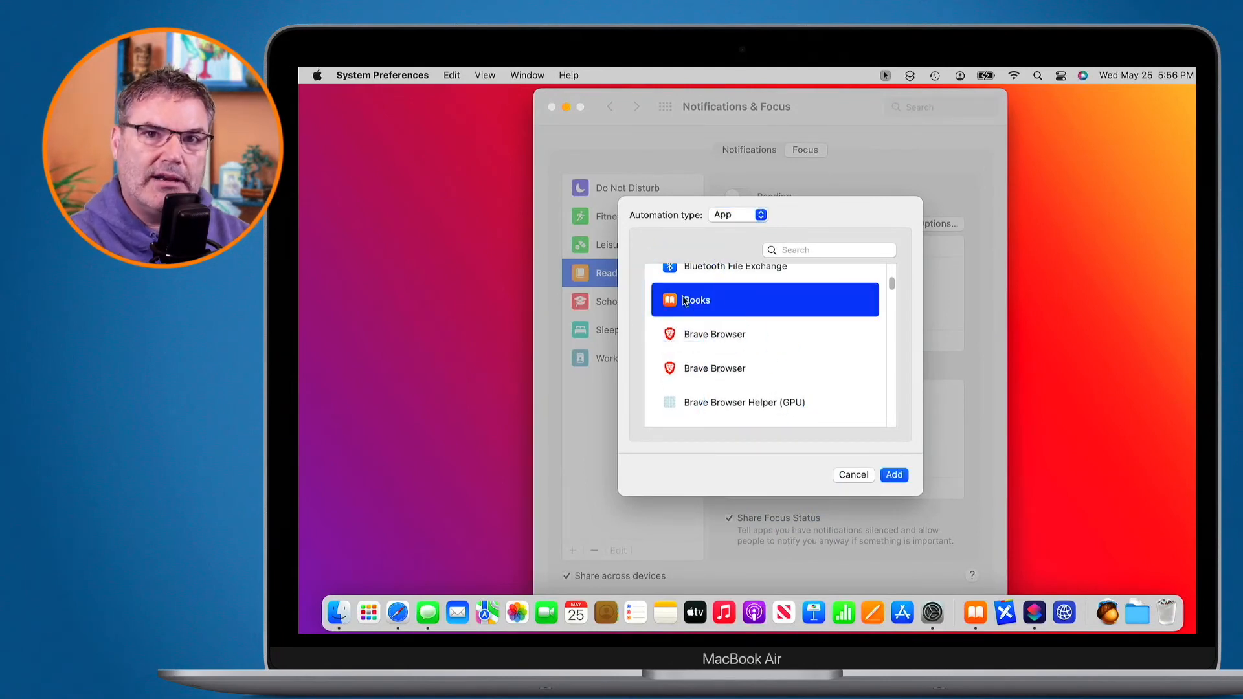
click(894, 474)
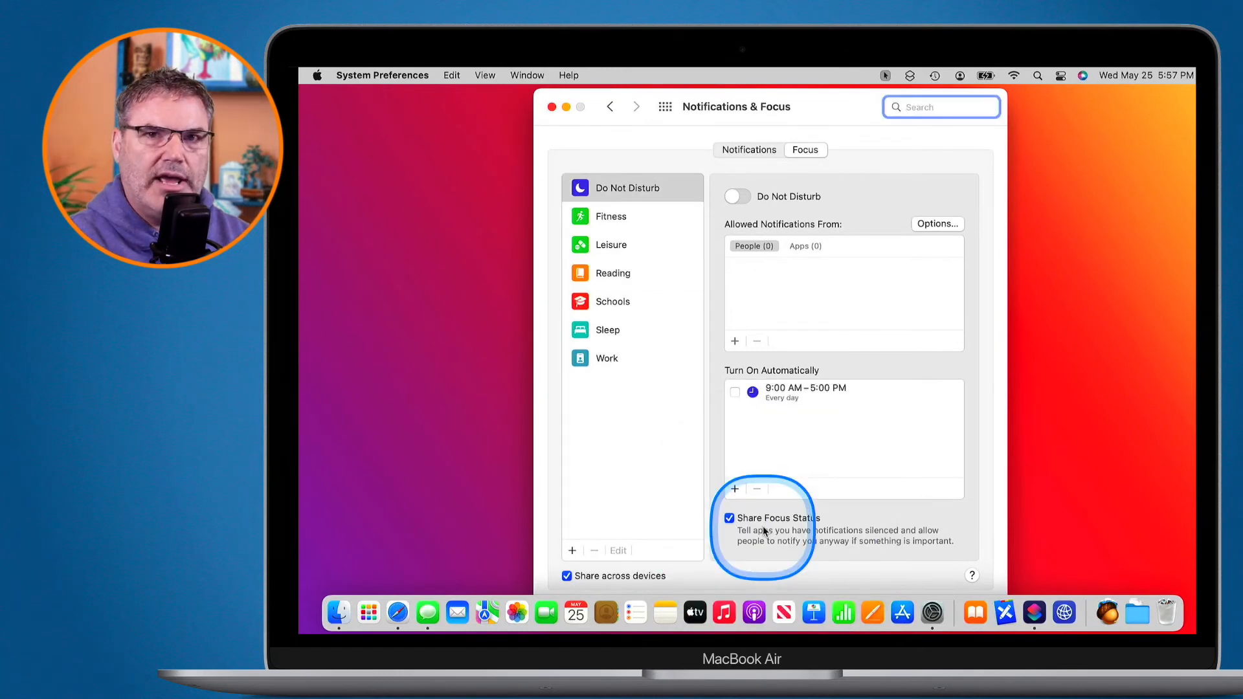
Close the Notifications & Focus preferences and check the current Focus status in Control Center
click(551, 108)
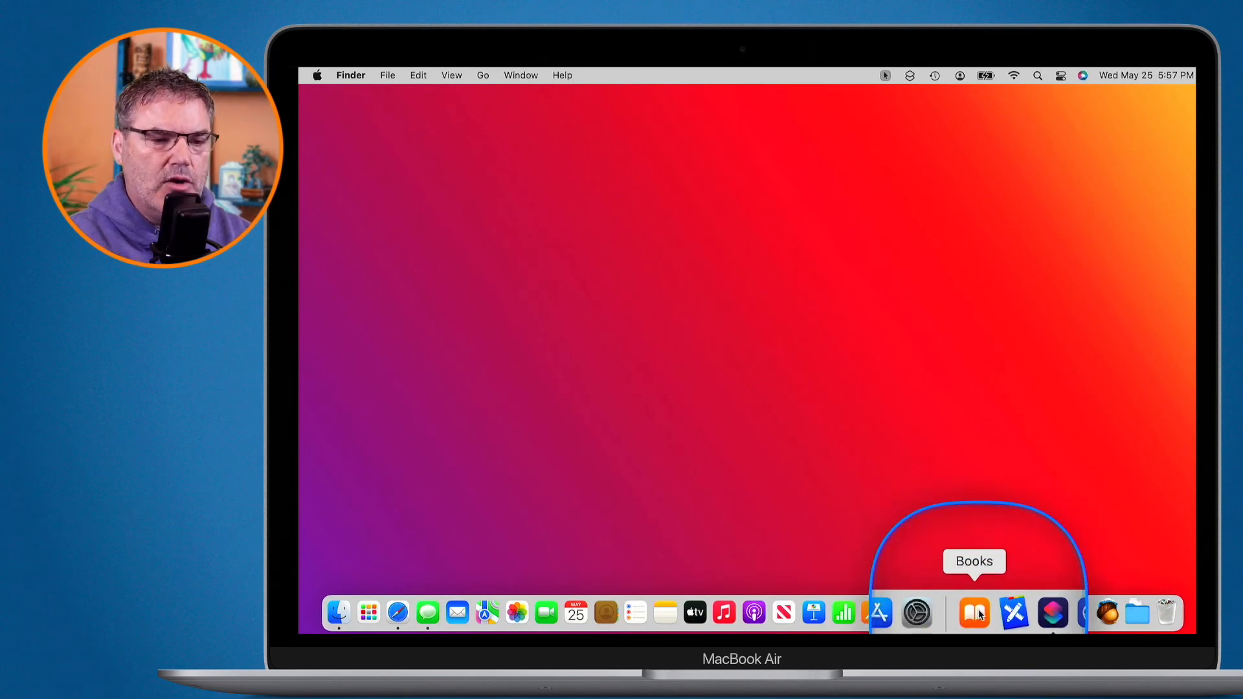
click(1060, 75)
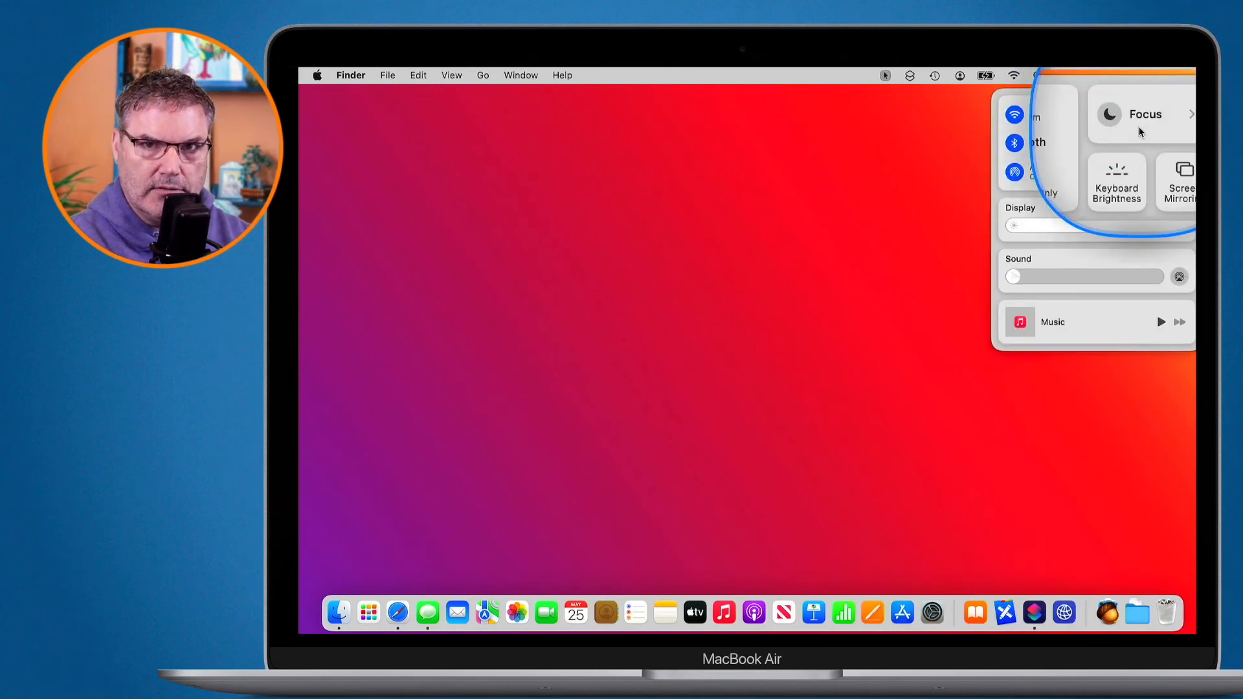
click(860, 332)
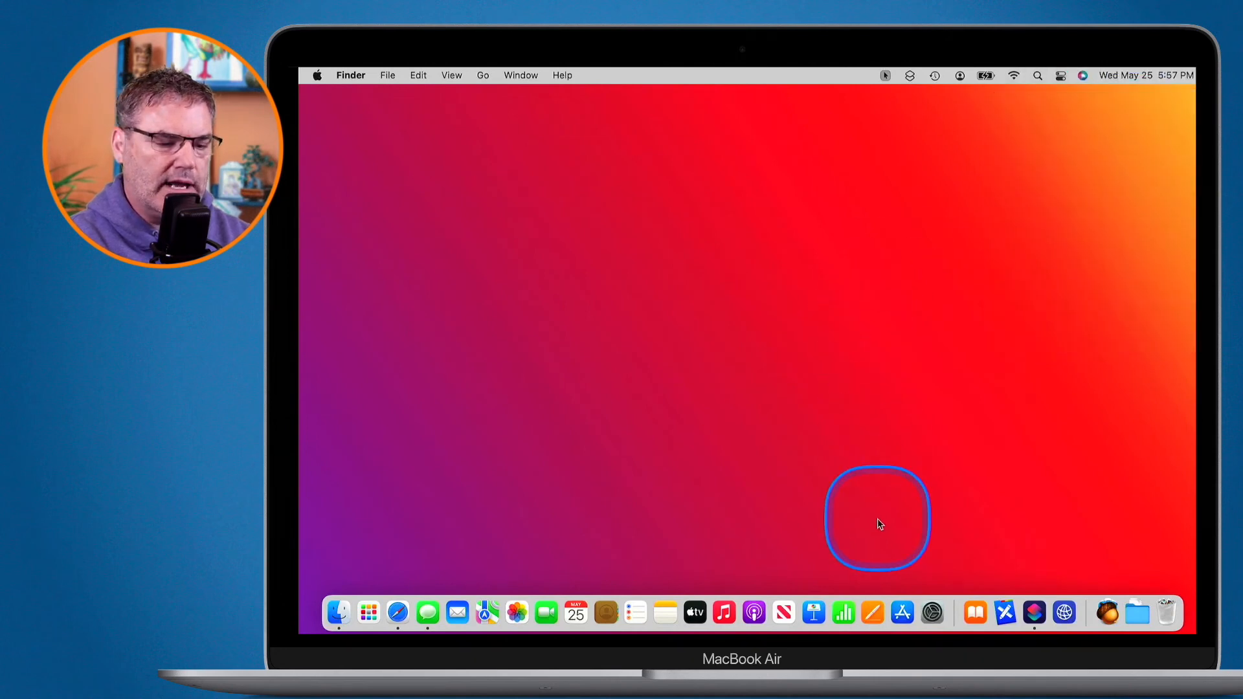
Open the Books app and check in Control Center which Focus is active while it runs
click(974, 612)
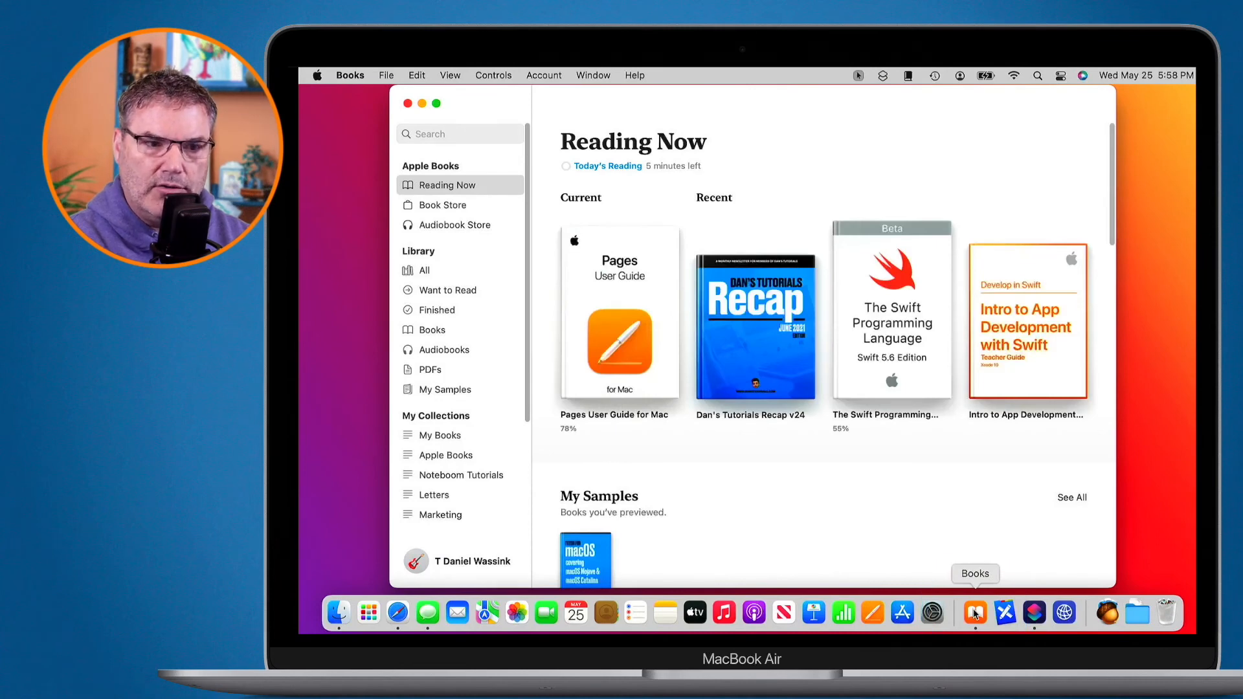
click(1061, 77)
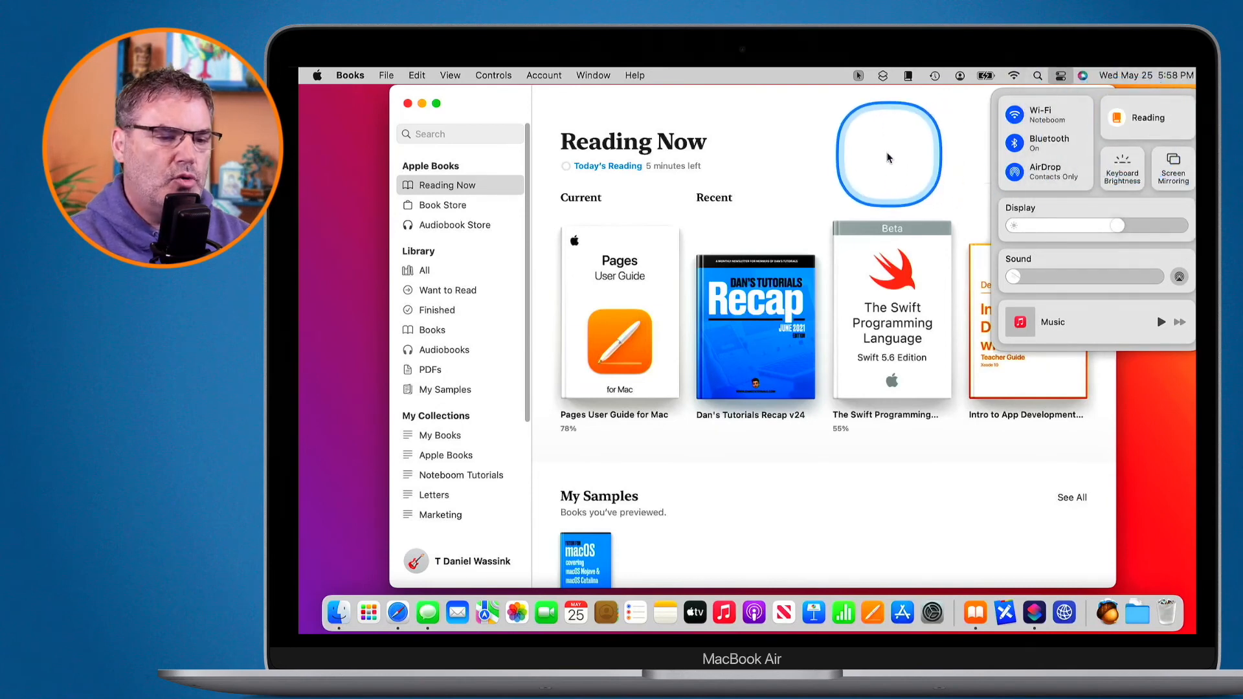
click(888, 157)
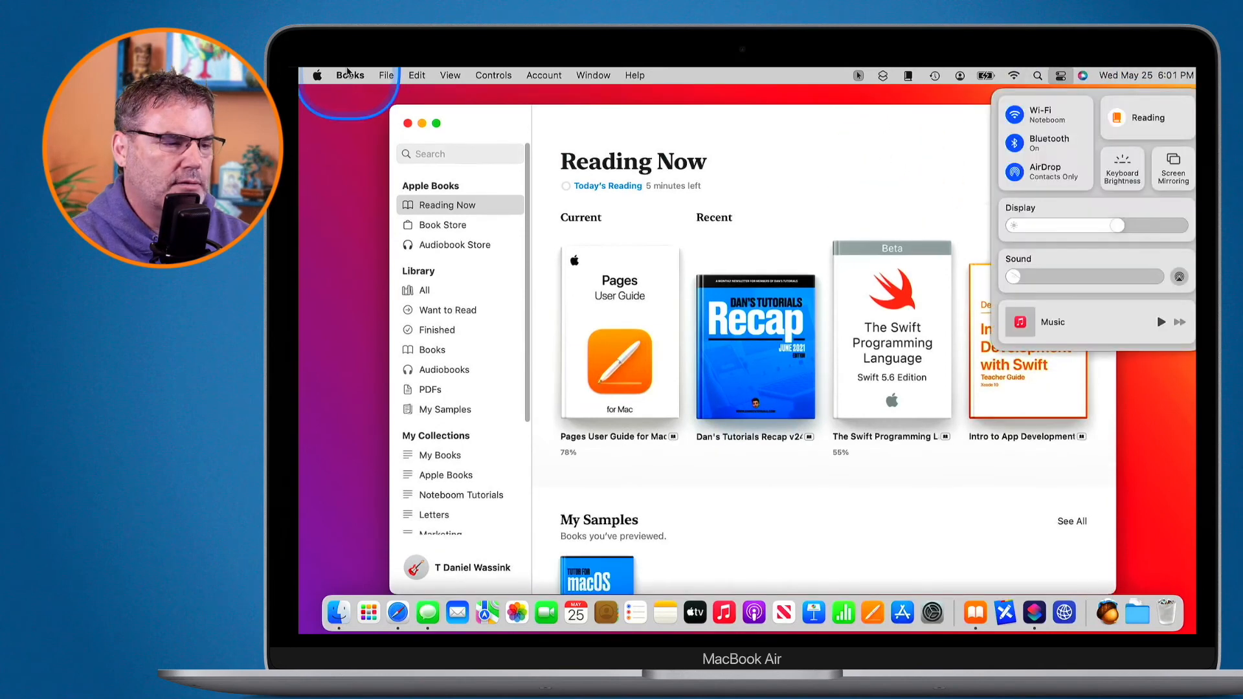
Quit Books and check the Focus status in Control Center again
click(350, 76)
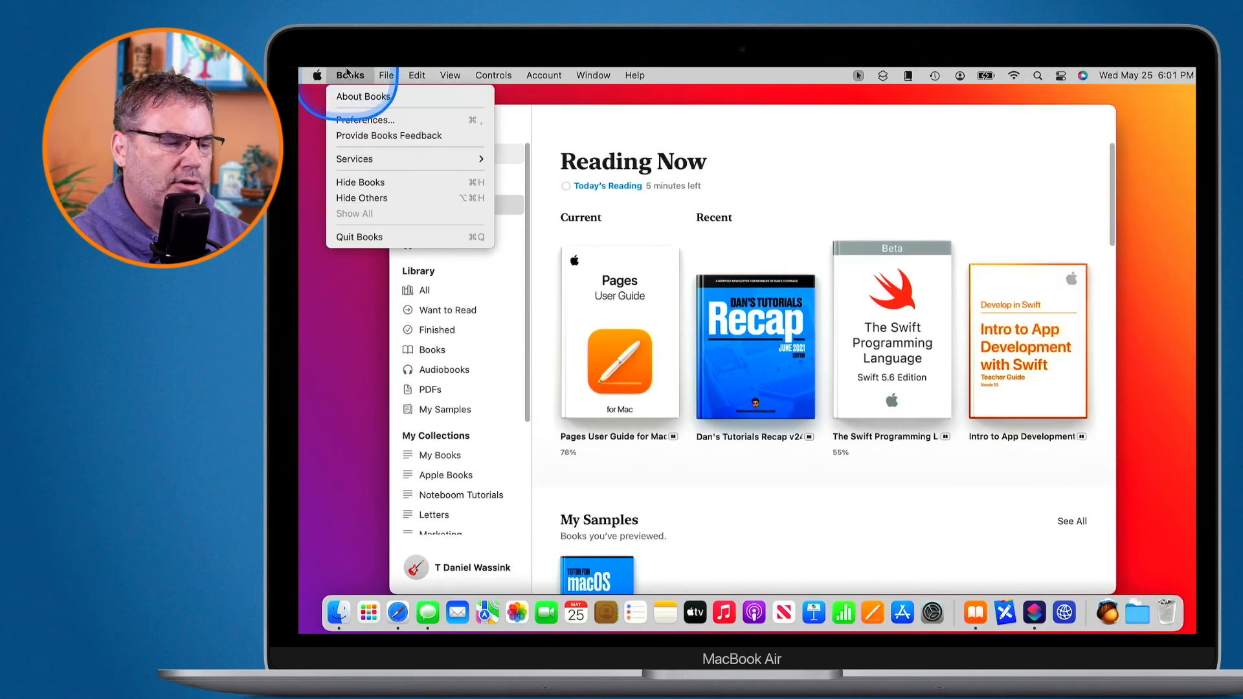
click(359, 238)
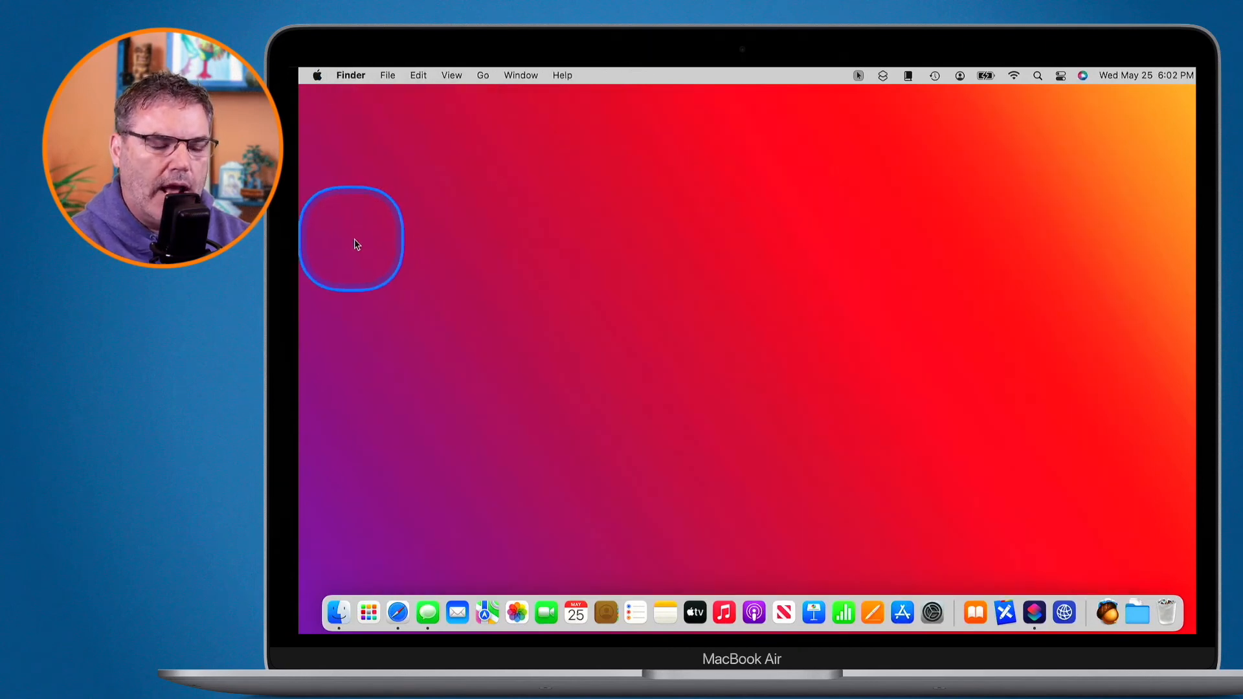
click(1062, 78)
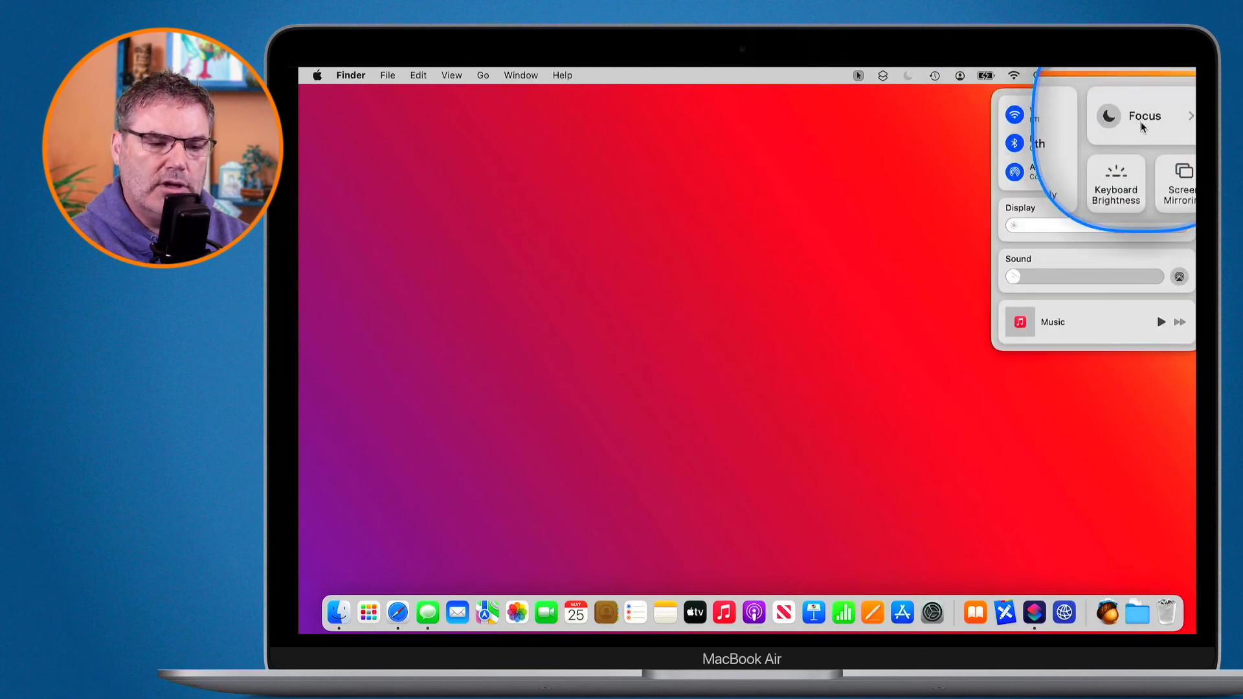